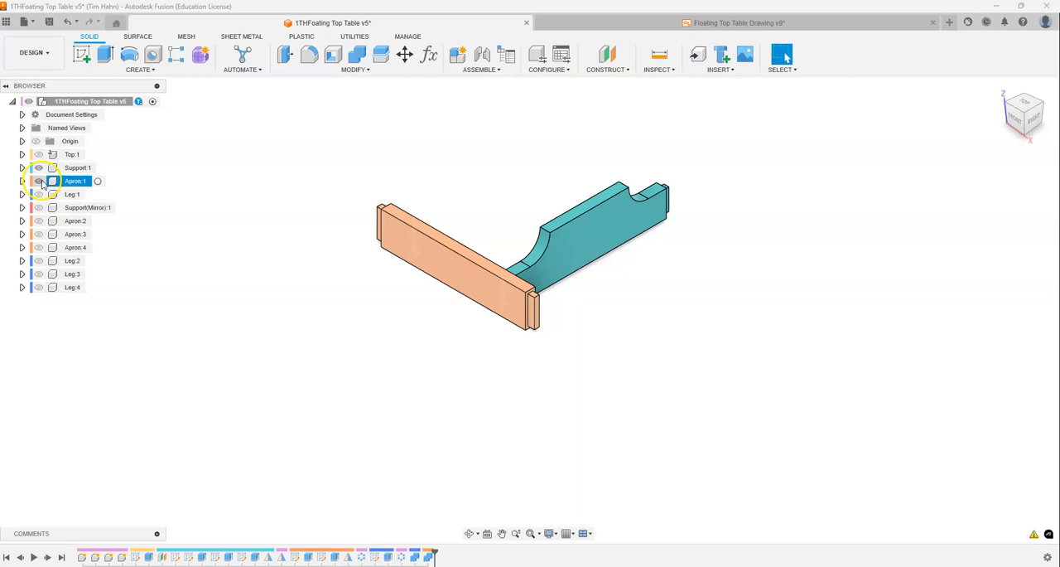
# - Hide Apron:1 and Support:1 and show Leg:1 so that only this leg is displayed
pyautogui.click(39, 180)
pyautogui.click(39, 168)
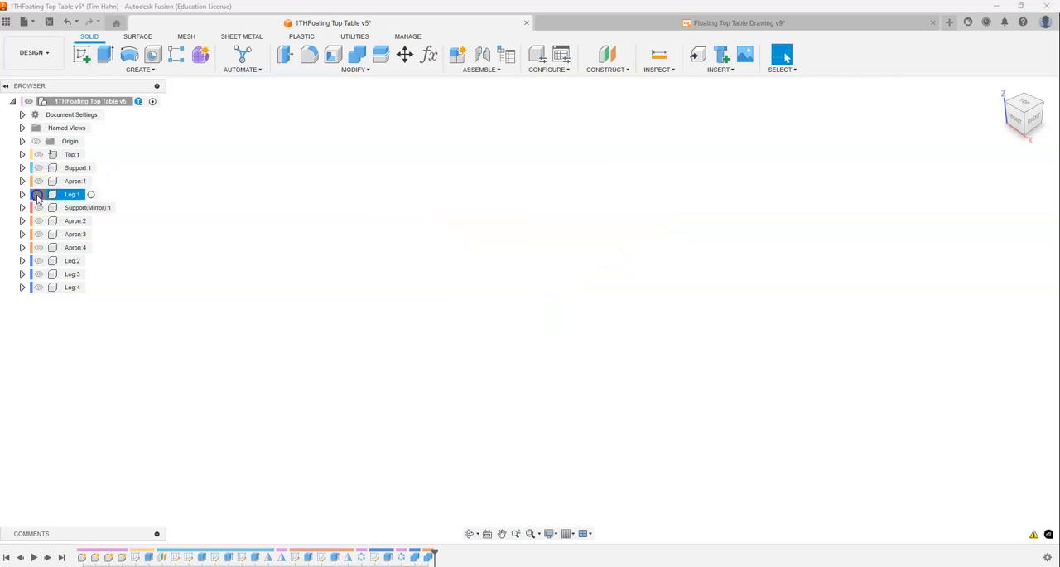
pyautogui.click(39, 194)
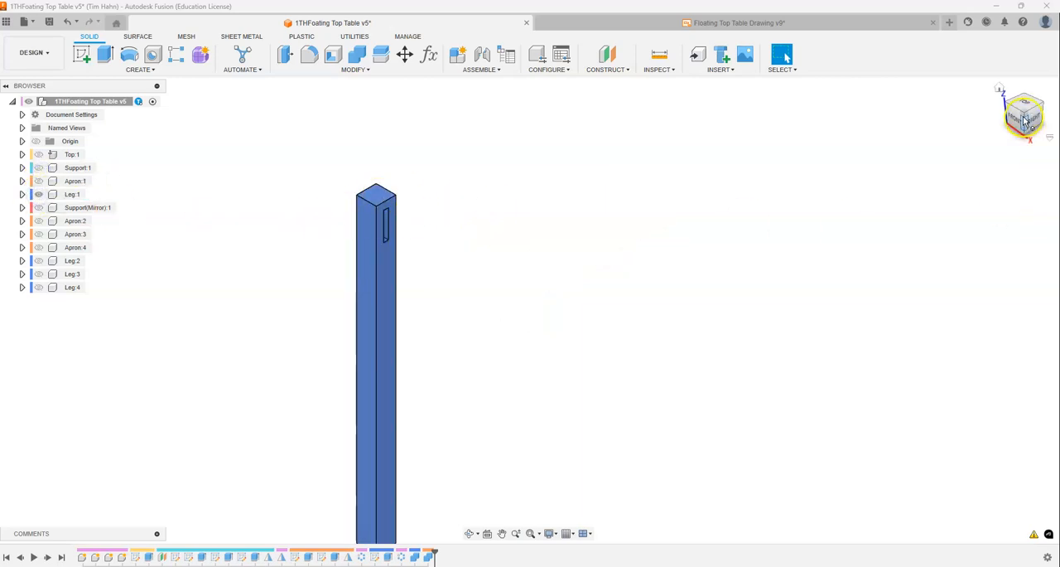
# - Start a Two Distance chamfer on the two top edges of Leg:1 above the mortises
pyautogui.scroll(3, 353, 178)
pyautogui.scroll(-5, 343, 173)
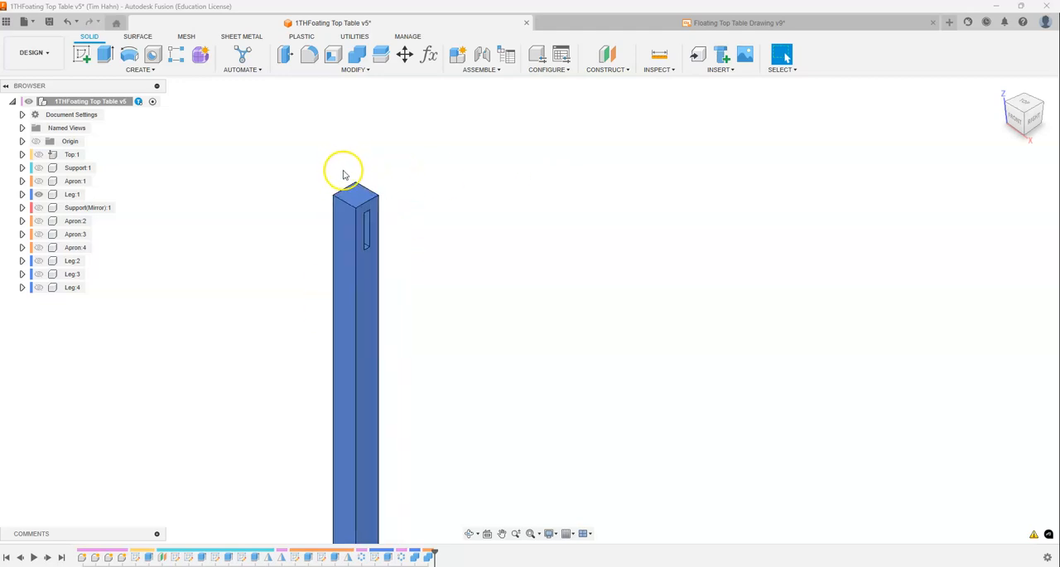
pyautogui.scroll(2, 347, 201)
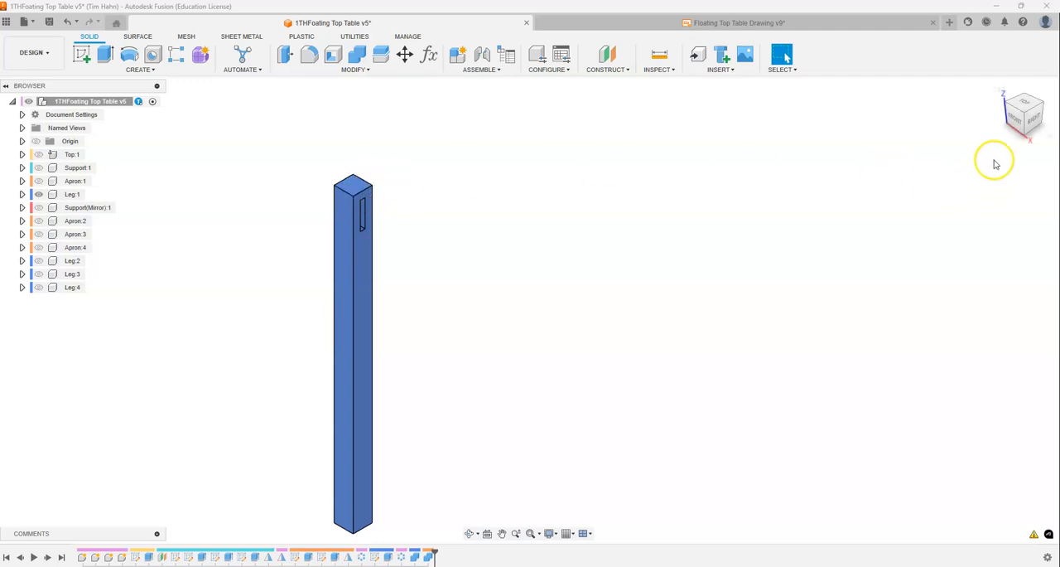
pyautogui.click(1043, 103)
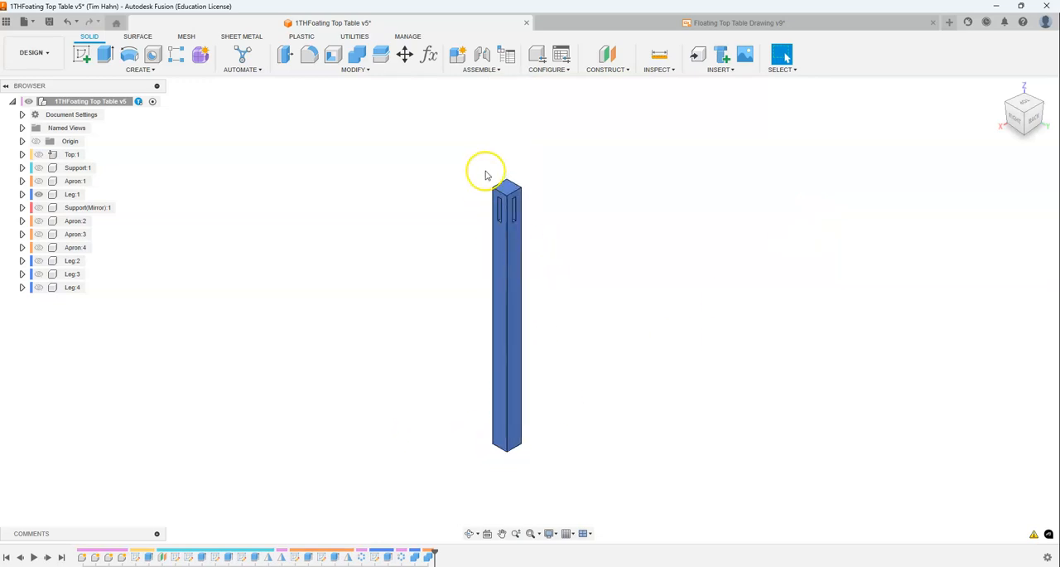
pyautogui.scroll(5, 530, 187)
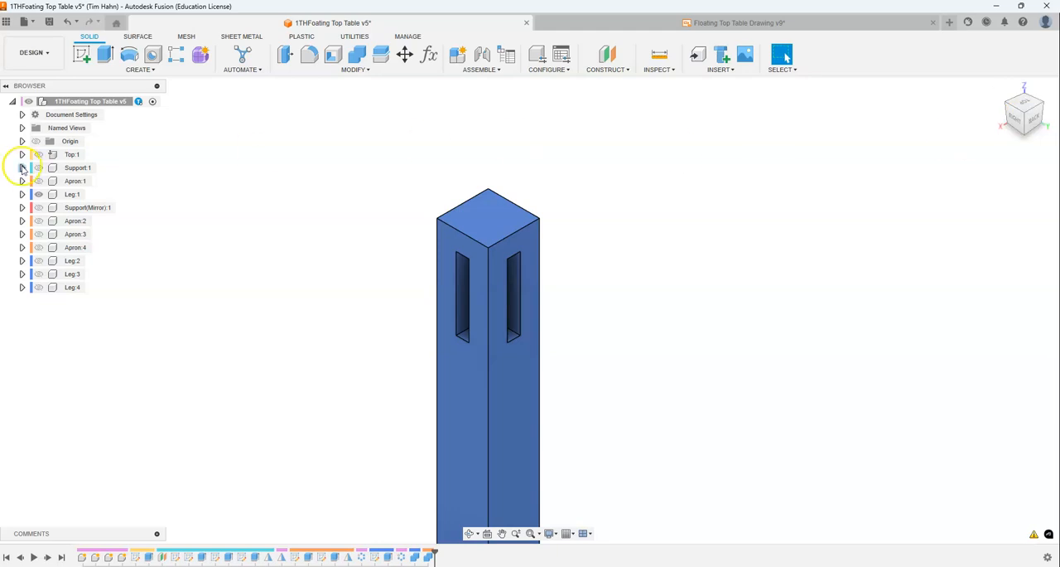
pyautogui.click(354, 71)
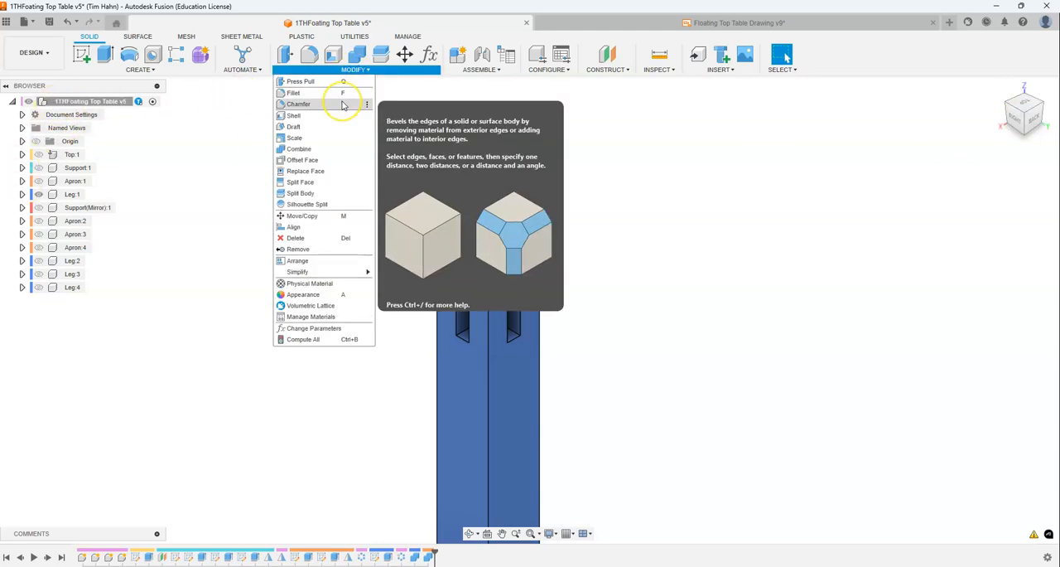
pyautogui.click(343, 105)
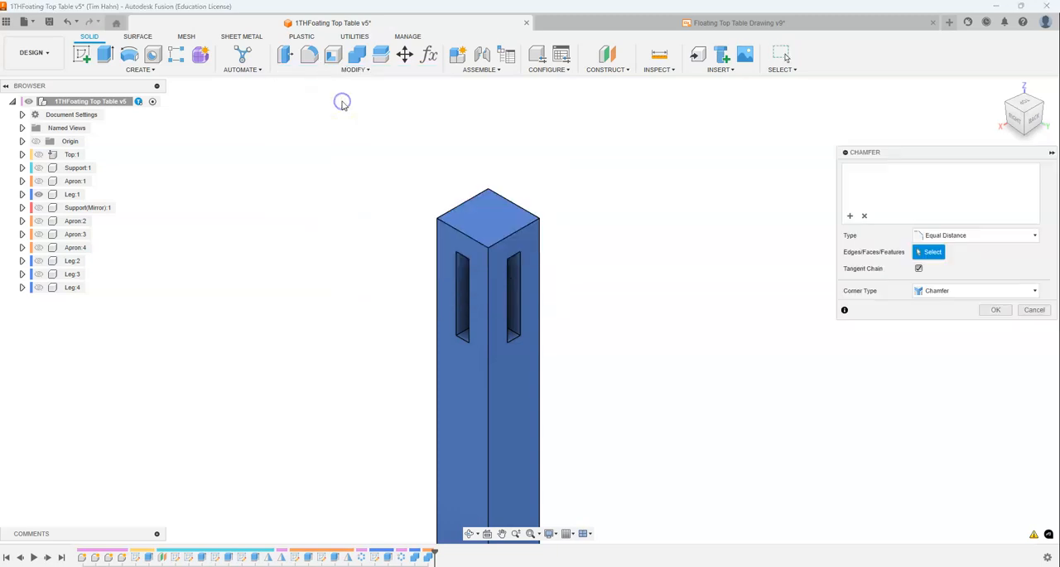
pyautogui.click(466, 236)
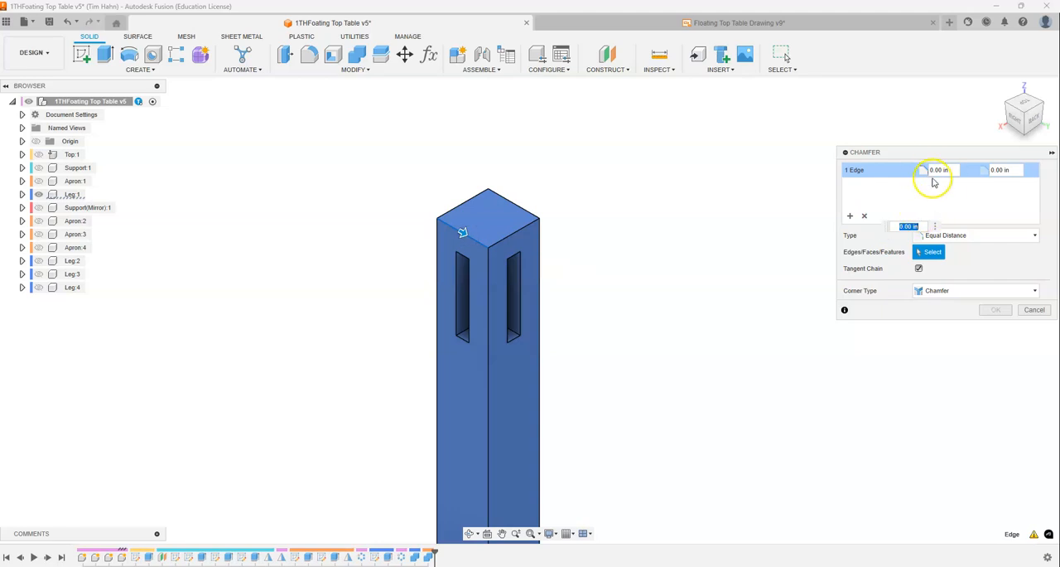
pyautogui.click(513, 240)
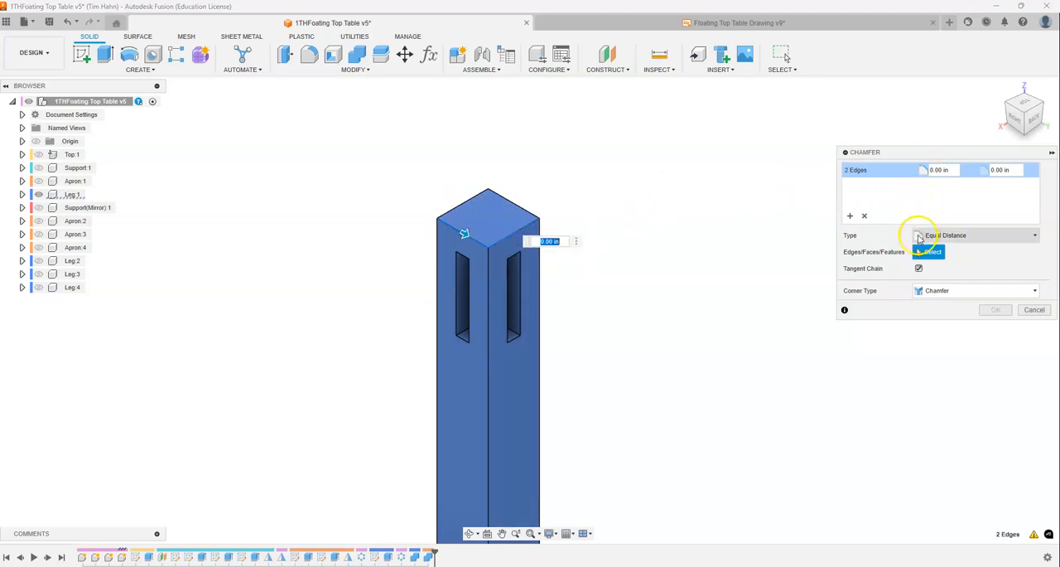
pyautogui.click(936, 238)
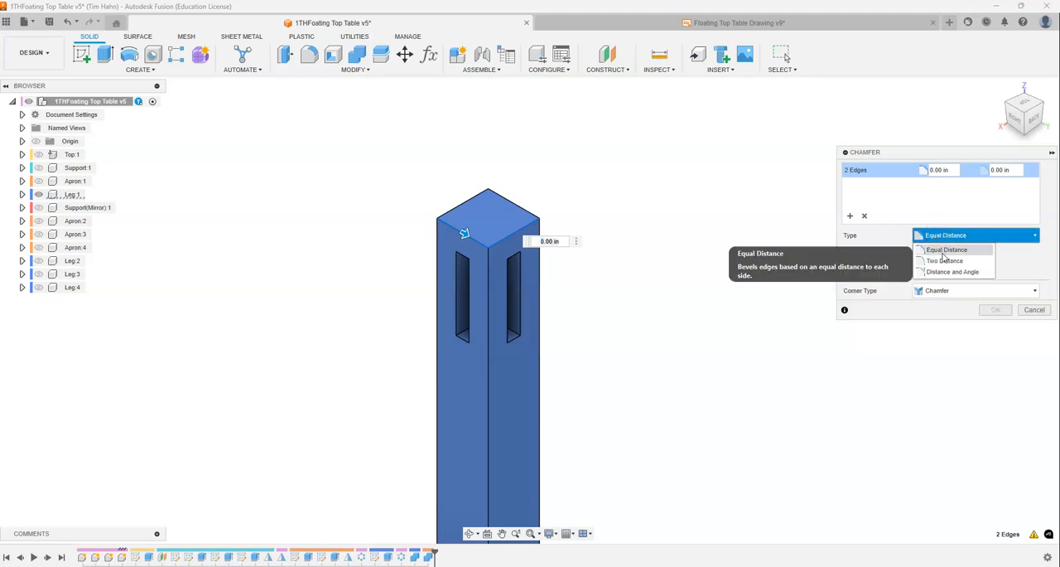
pyautogui.click(948, 264)
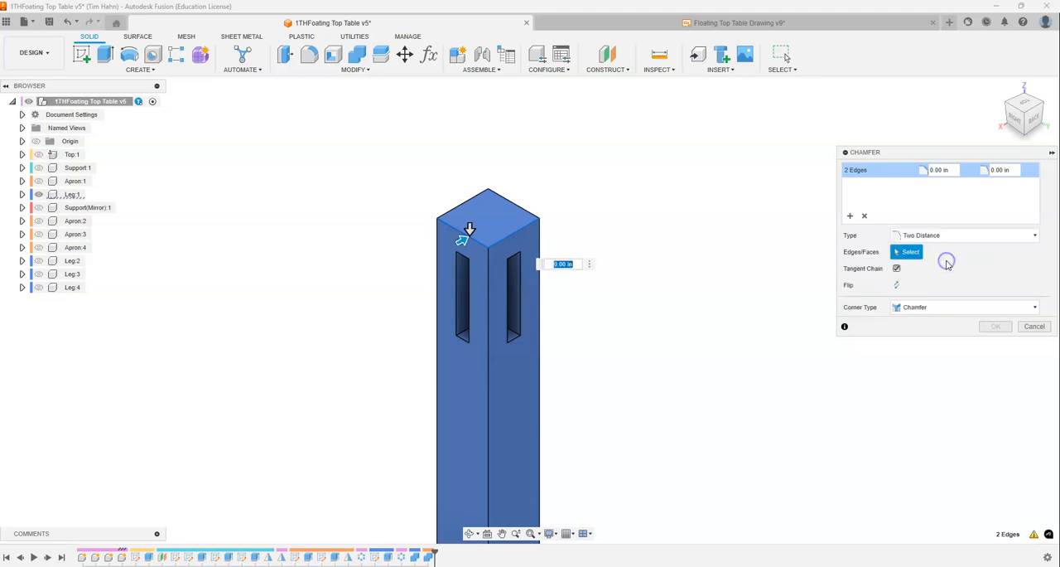
# - Set the top chamfer's distances to 1.25 in across the top and 3/8 in down the sides, and apply it
pyautogui.moveTo(464, 242); pyautogui.dragTo(493, 222)
pyautogui.click(469, 262)
pyautogui.moveTo(469, 262); pyautogui.dragTo(470, 235)
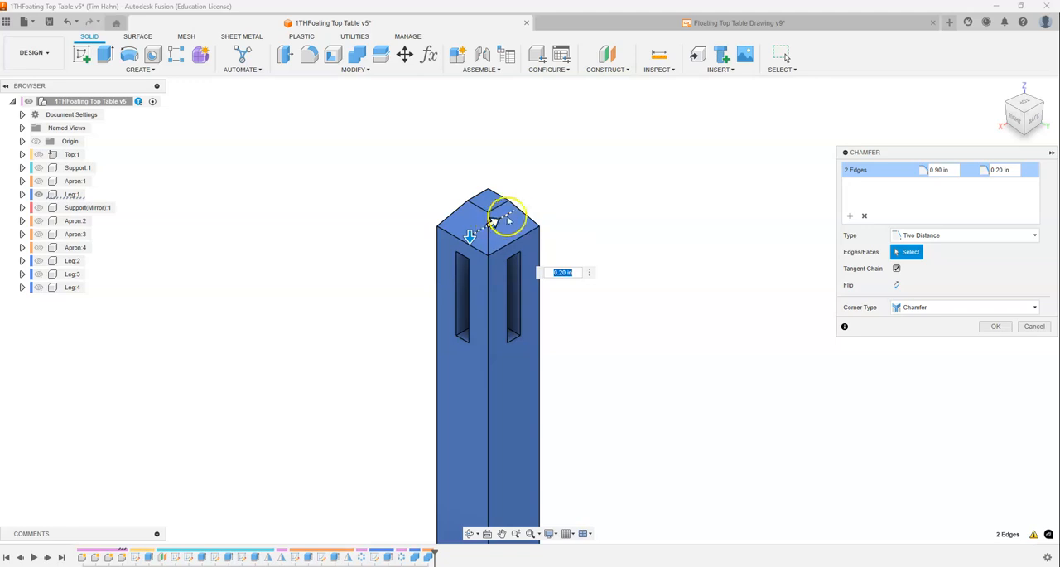
pyautogui.click(936, 169)
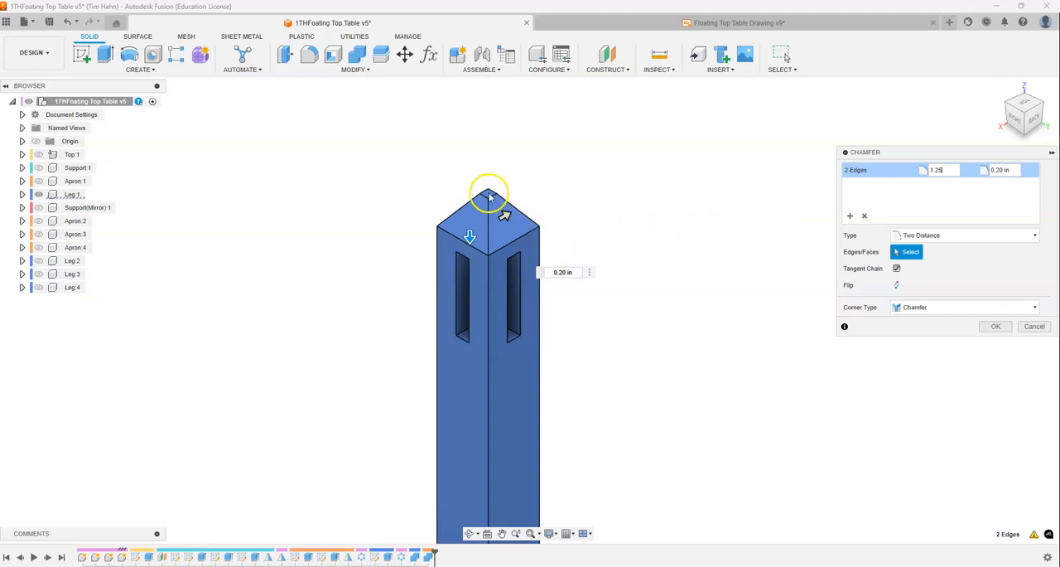
pyautogui.click(1016, 173)
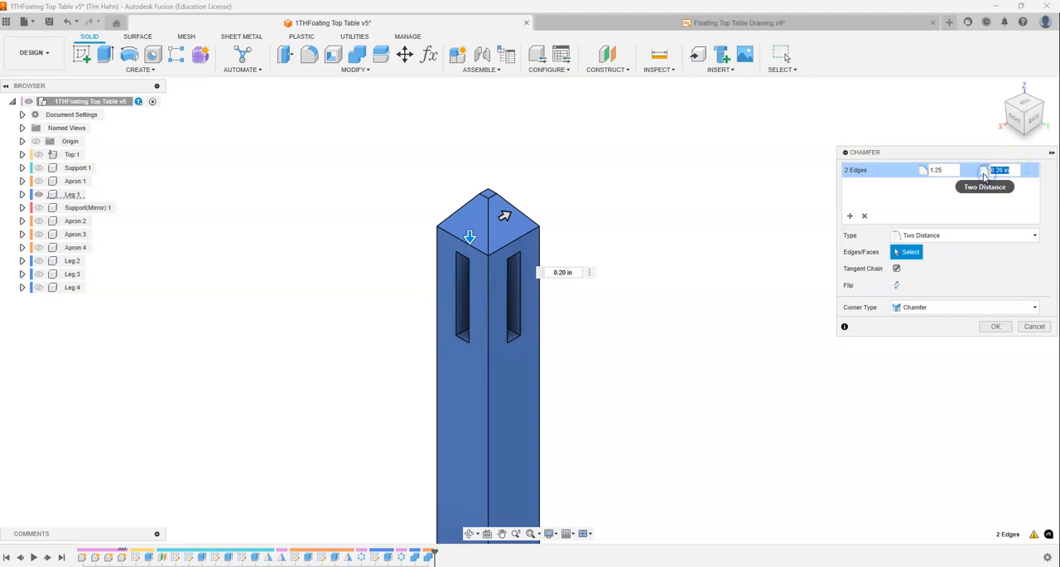
pyautogui.write('3/8')
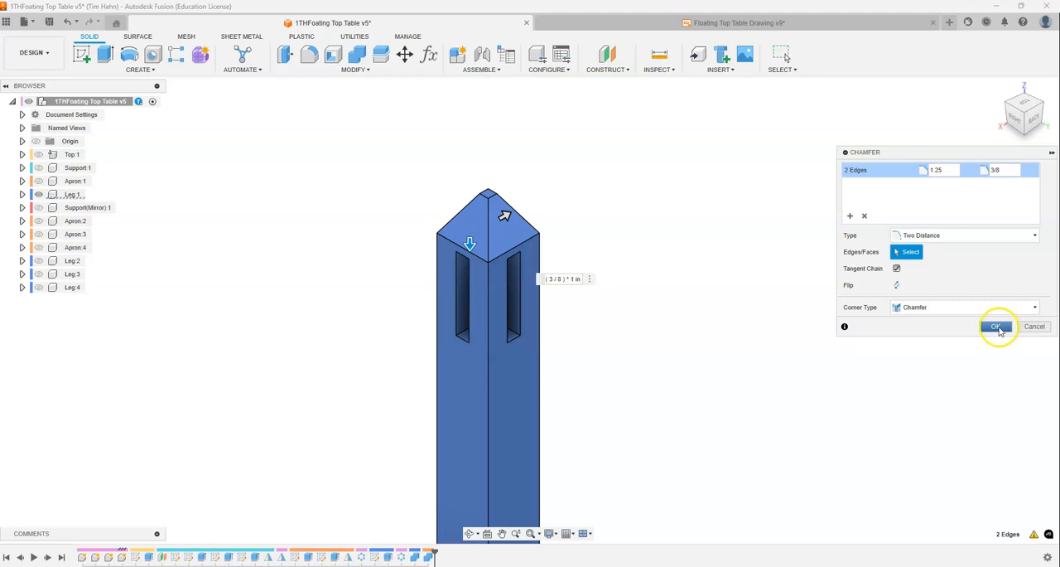
pyautogui.click(1000, 331)
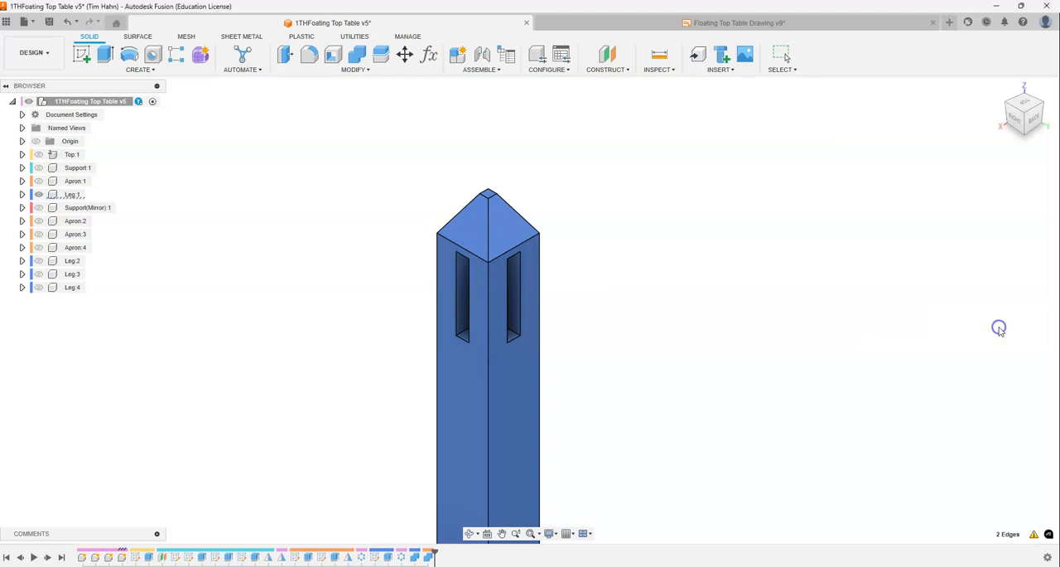
# - Examine the chamfered top of the leg from the right side and from opposite corners
pyautogui.click(1017, 122)
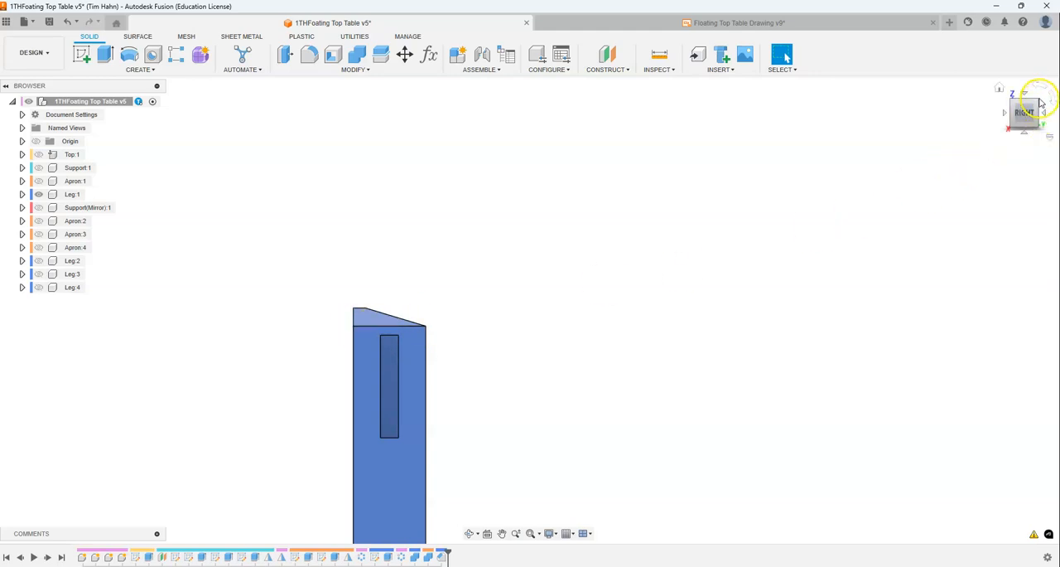
pyautogui.click(1039, 100)
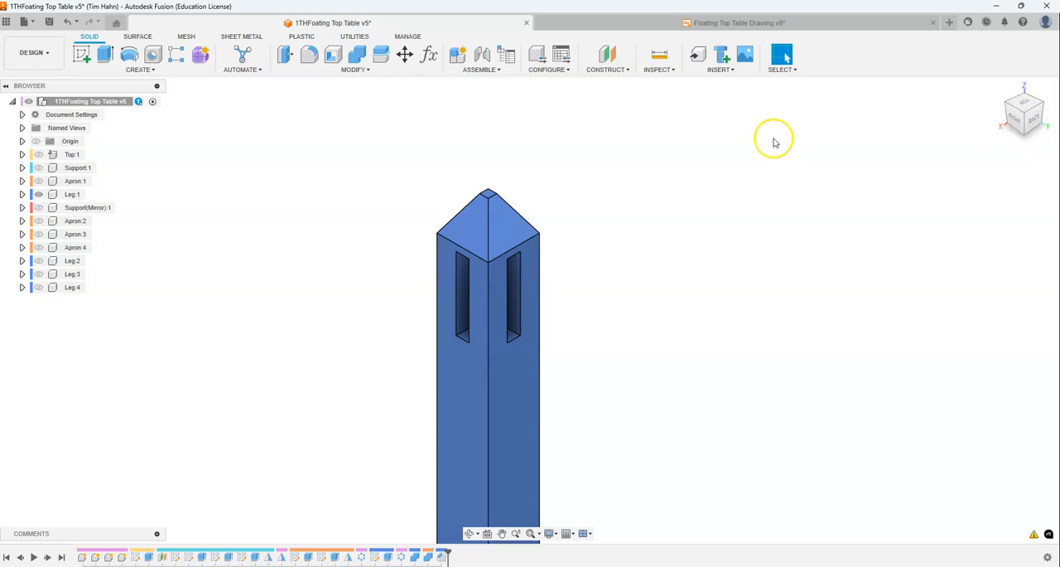
pyautogui.moveTo(622, 178); pyautogui.dragTo(549, 192, button='middle')
pyautogui.scroll(-4, 514, 175)
pyautogui.scroll(-3, 444, 166)
pyautogui.scroll(-1, 438, 217)
pyautogui.scroll(2, 428, 489)
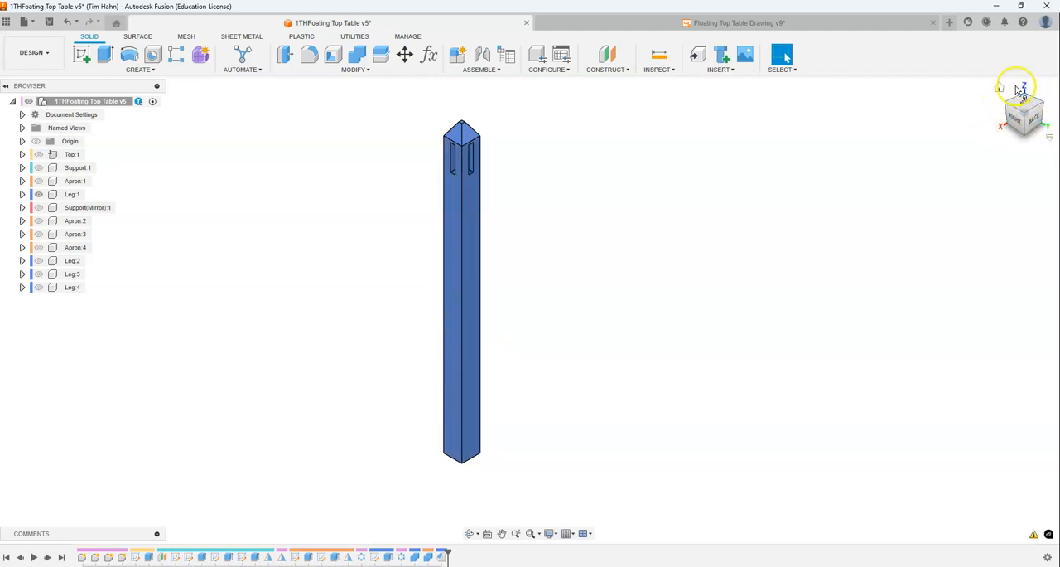
pyautogui.click(1001, 88)
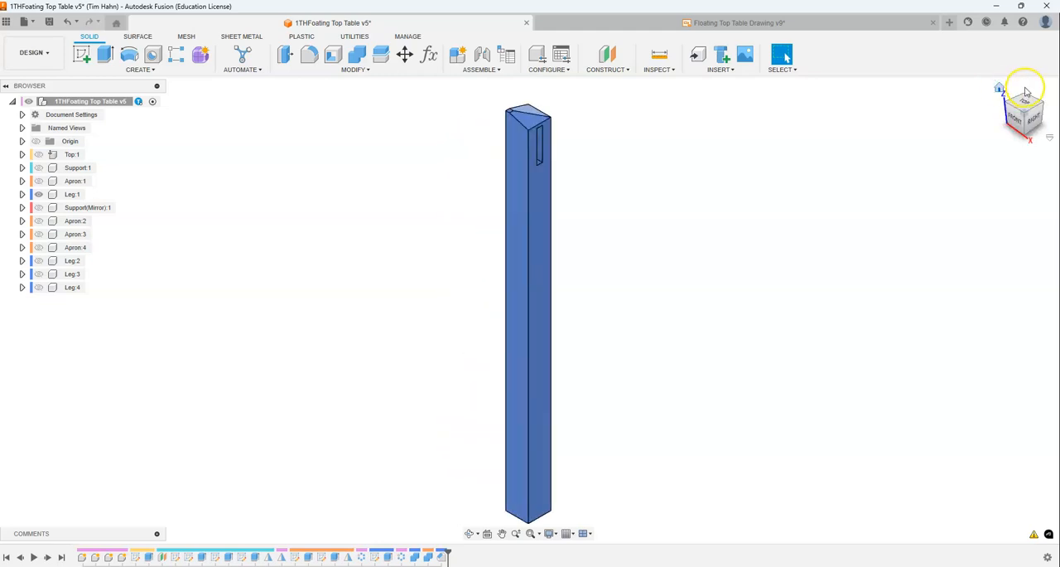
pyautogui.click(1032, 117)
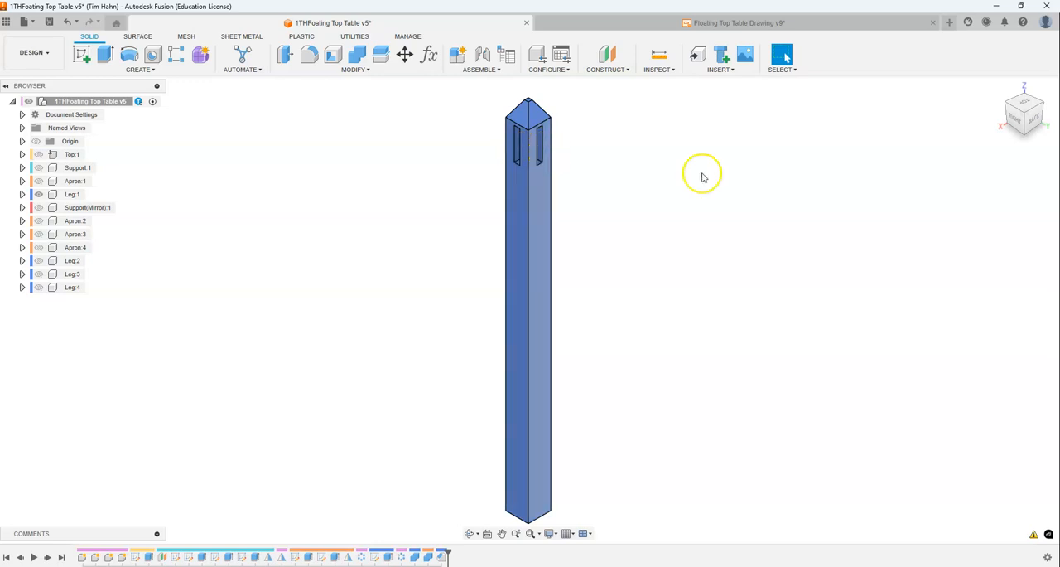
pyautogui.moveTo(1039, 120); pyautogui.dragTo(1024, 116)
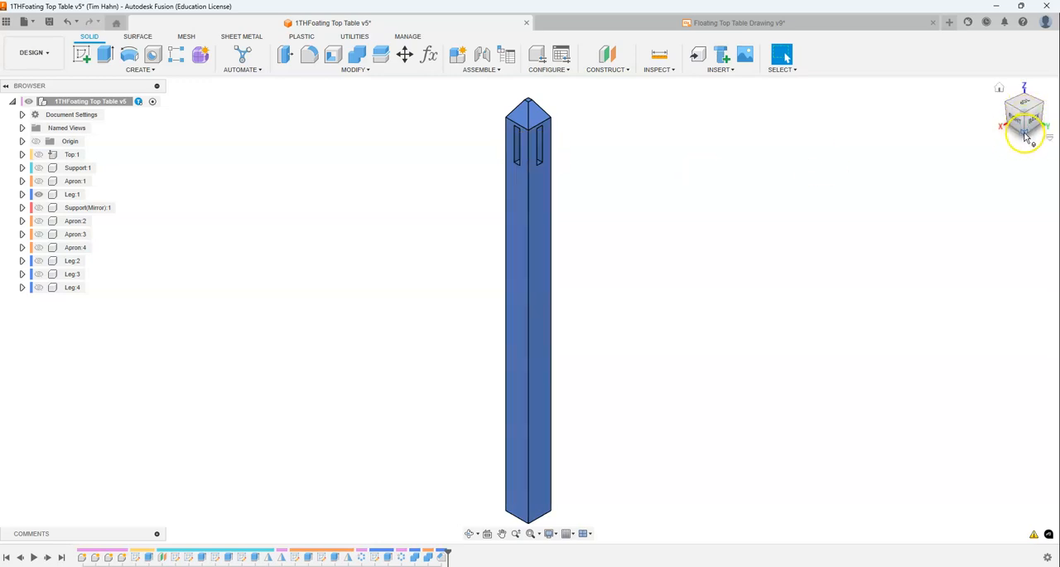
# - Start a Two Distance chamfer on the two bottom edges of Leg:1 below the mortised faces
pyautogui.click(1025, 135)
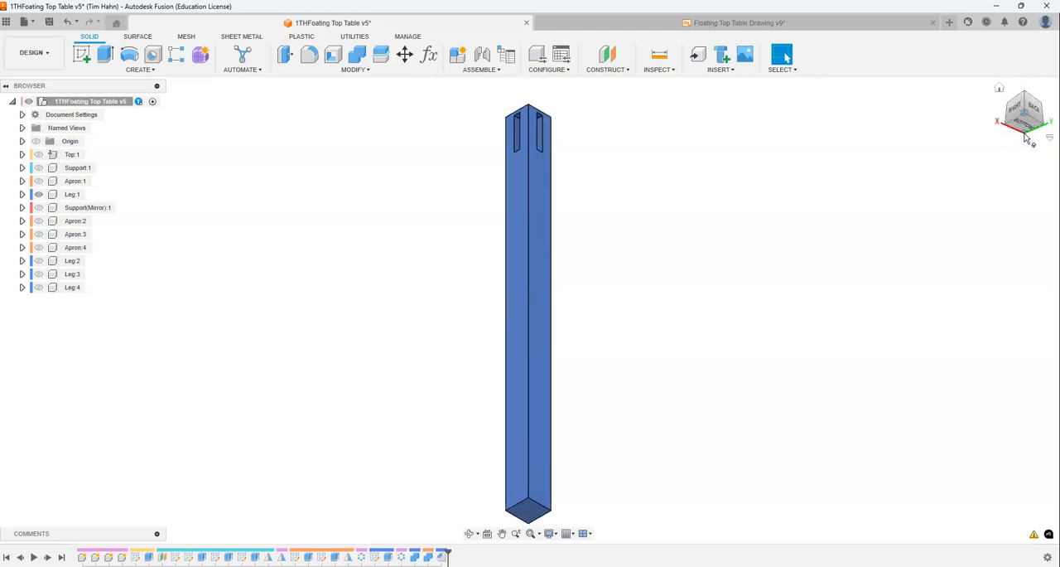
pyautogui.scroll(-2, 518, 146)
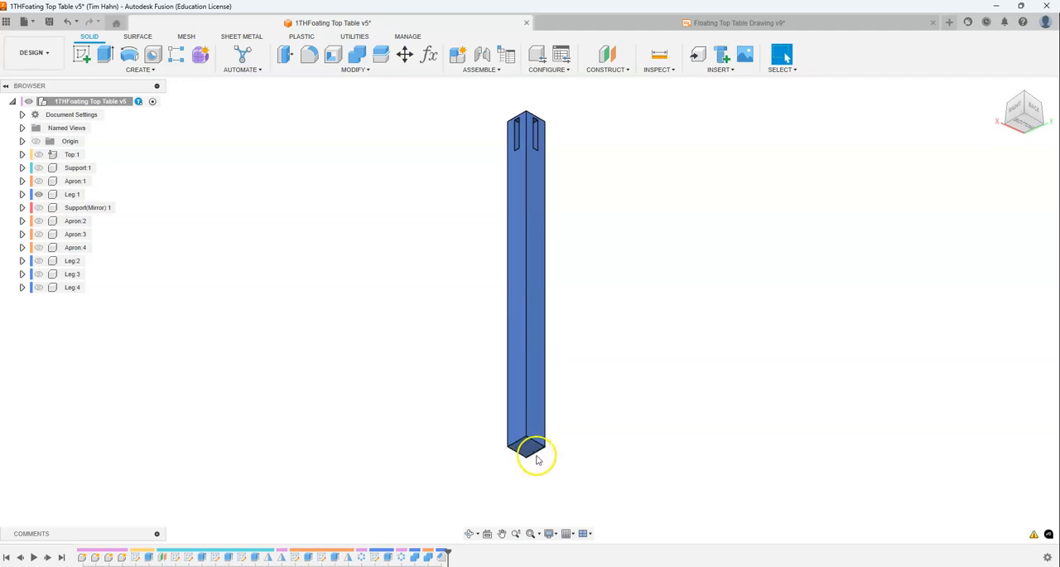
pyautogui.click(367, 74)
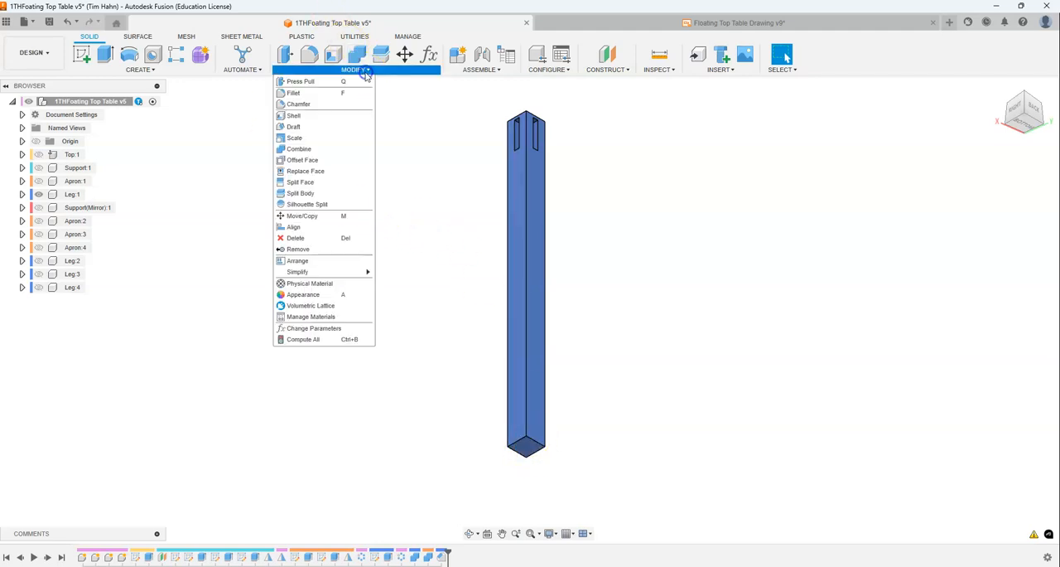
pyautogui.click(340, 102)
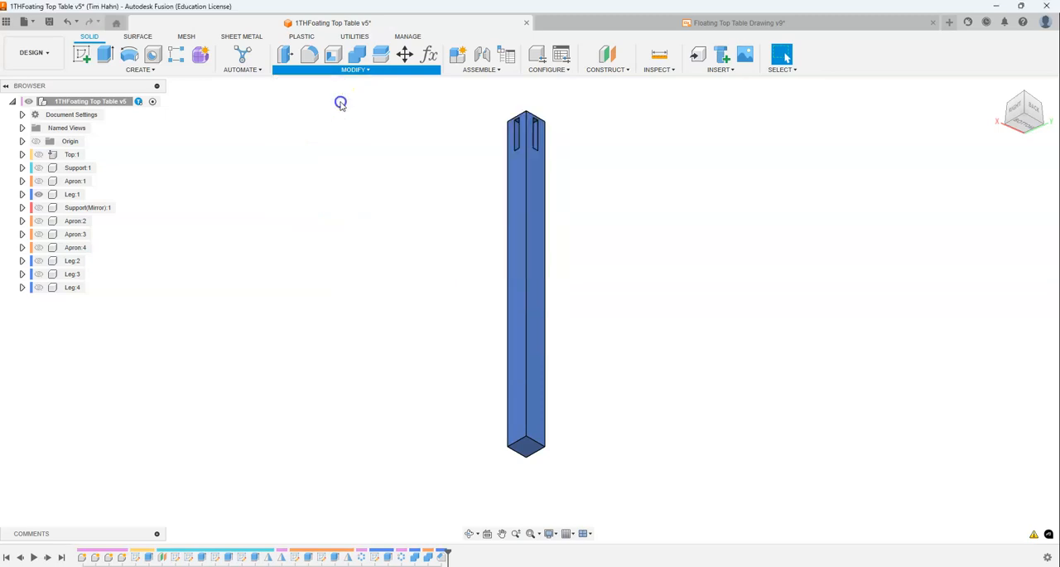
pyautogui.click(521, 454)
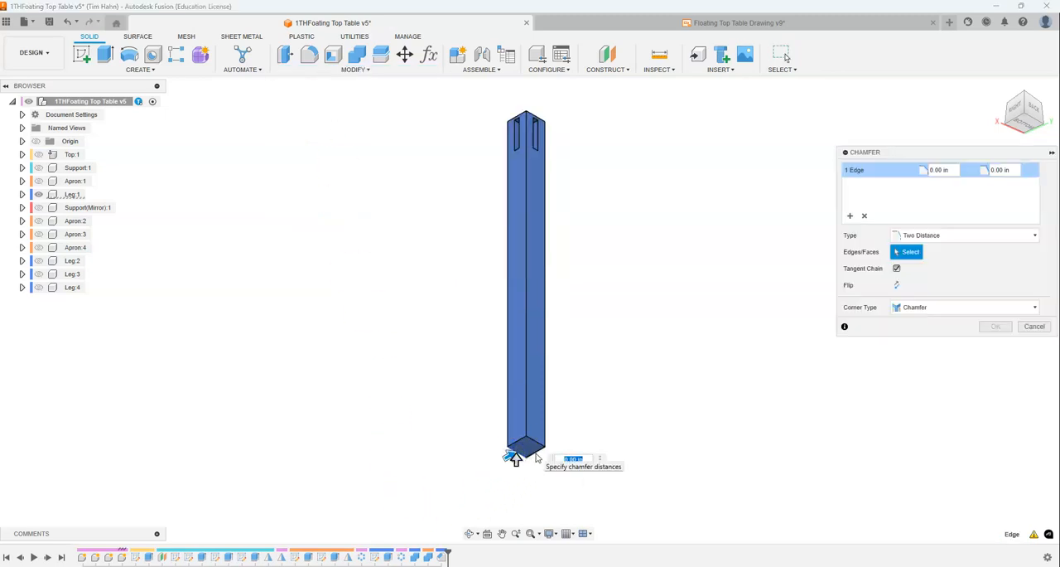
pyautogui.click(522, 456)
pyautogui.scroll(2, 518, 457)
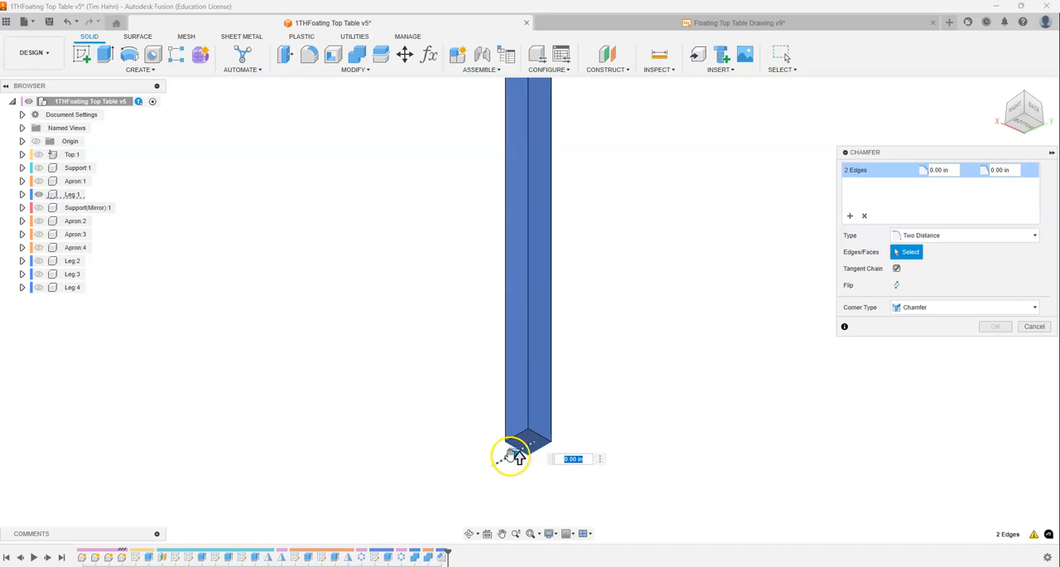
# - Taper the leg's two mortised faces by setting the chamfer distances to 3/4 in across the bottom and 23 in up the leg, and apply it
pyautogui.moveTo(516, 454); pyautogui.dragTo(520, 193)
pyautogui.click(766, 320)
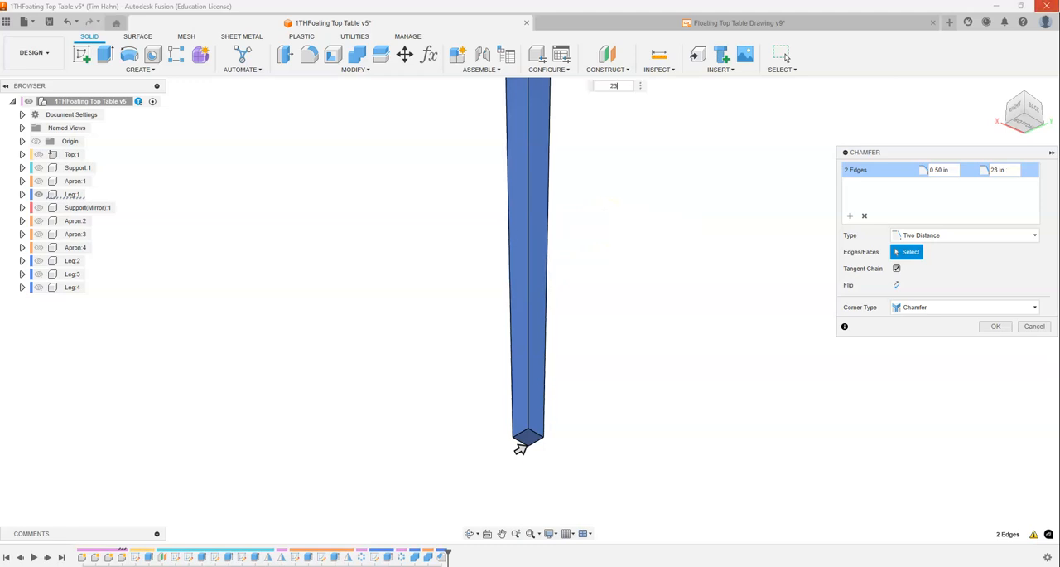
pyautogui.click(520, 448)
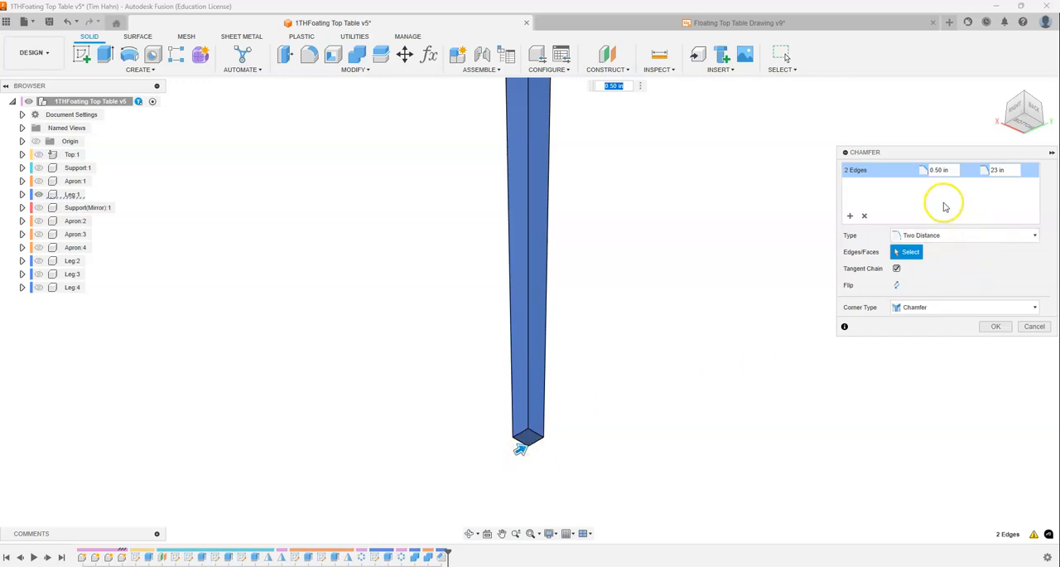
pyautogui.moveTo(592, 85); pyautogui.dragTo(584, 401)
pyautogui.click(603, 398)
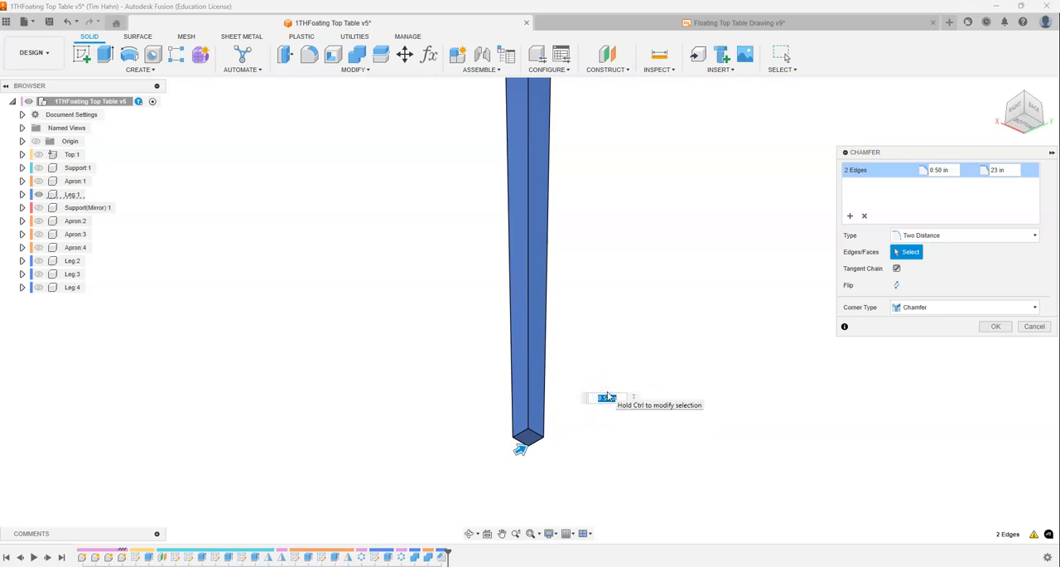
pyautogui.write('1/4')
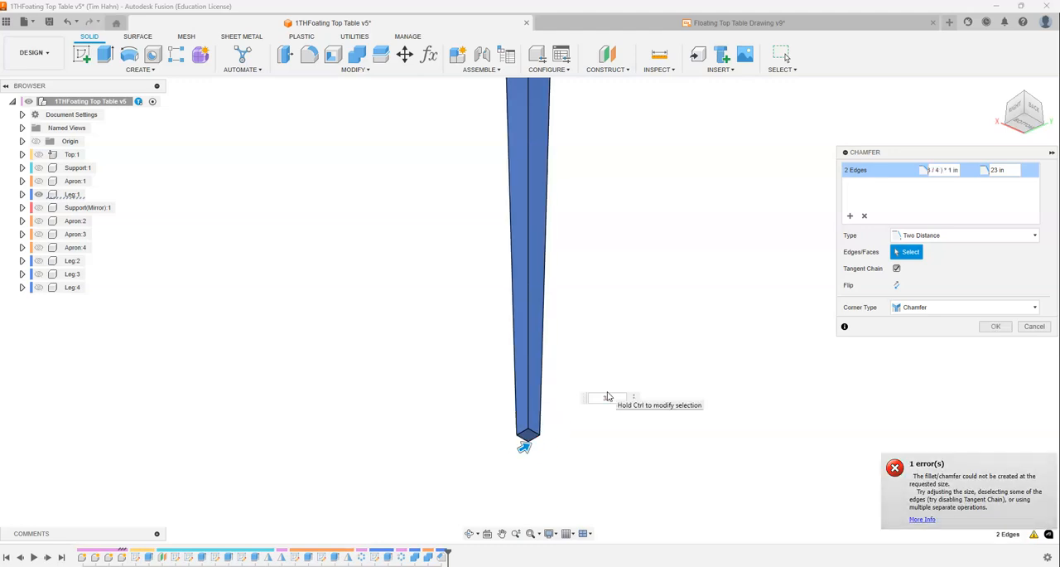
pyautogui.press('Return')
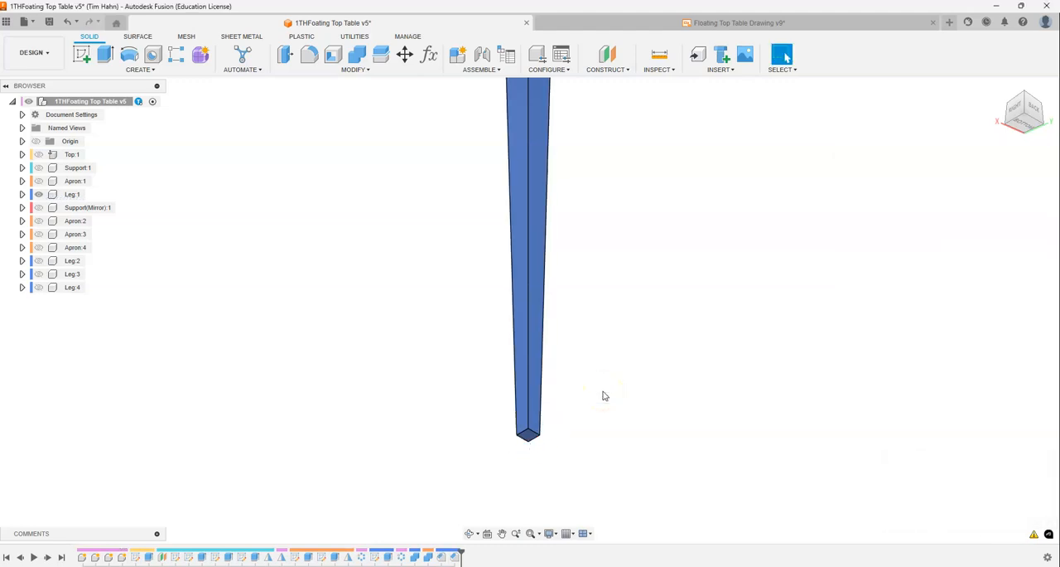
pyautogui.moveTo(1026, 93); pyautogui.dragTo(999, 89)
pyautogui.click(999, 89)
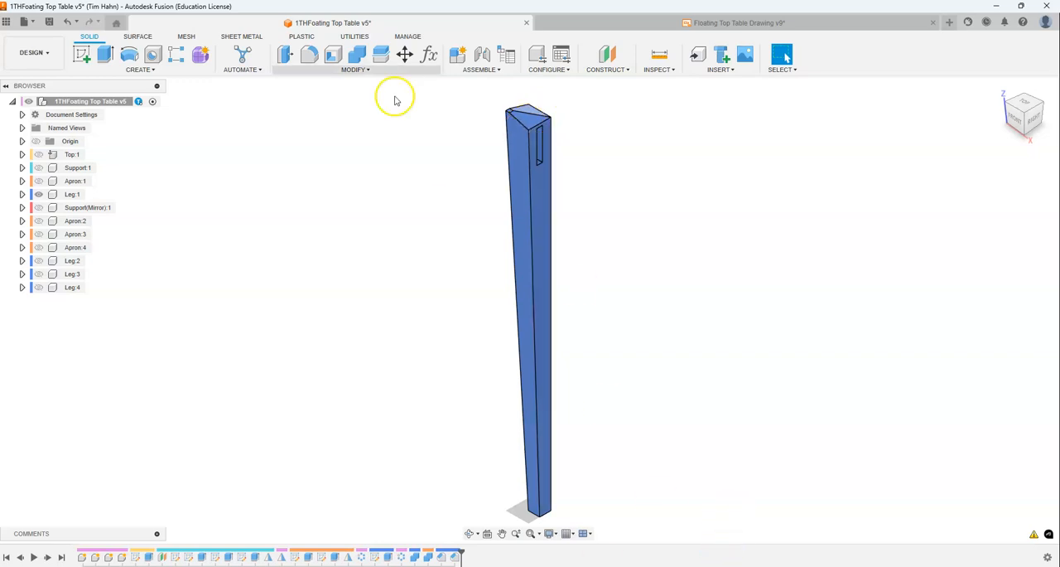
# - Show the Top:1 component and bring its underside into view
pyautogui.click(524, 240)
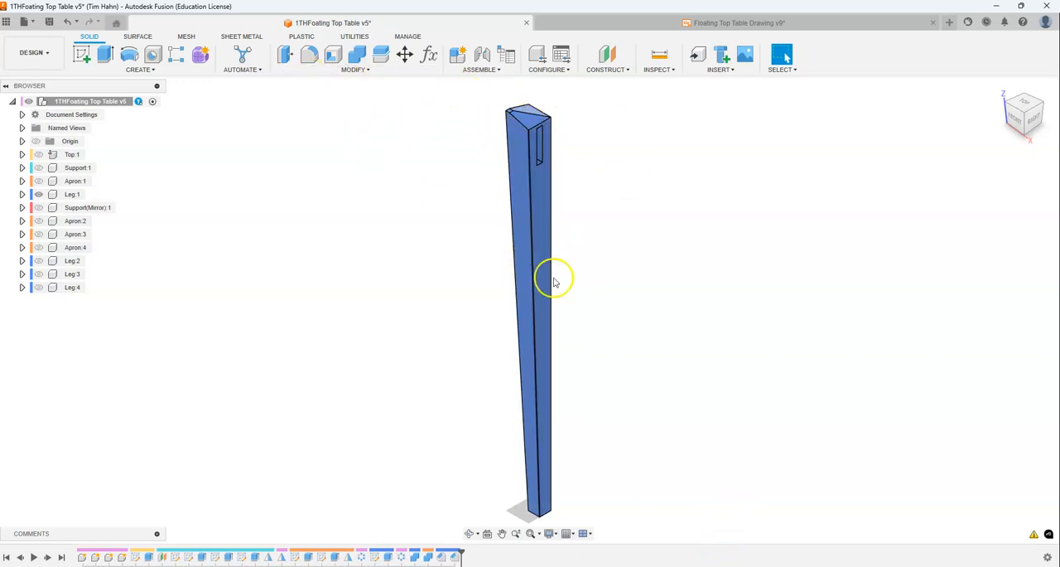
pyautogui.click(38, 155)
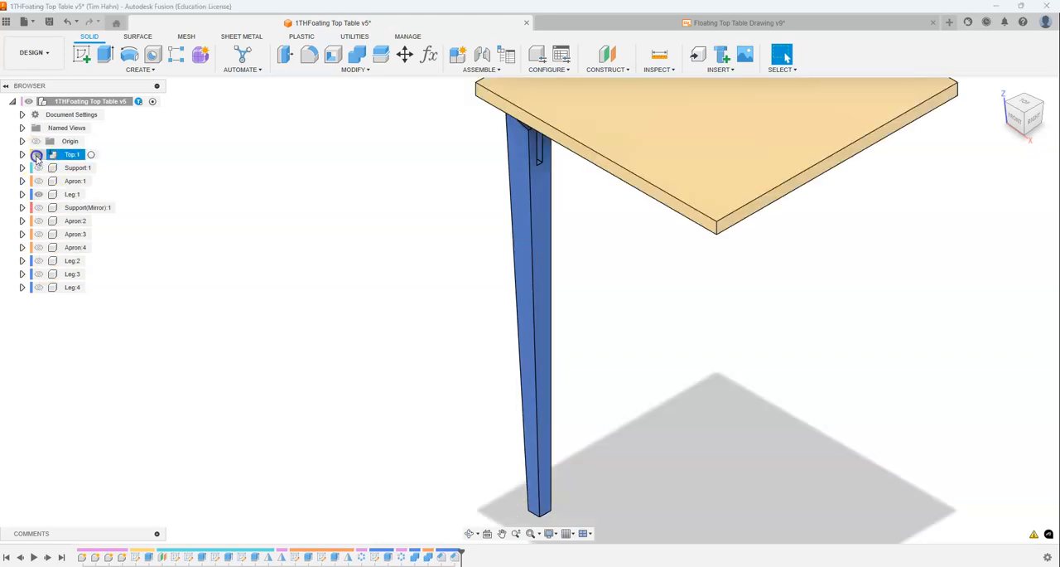
pyautogui.click(1026, 136)
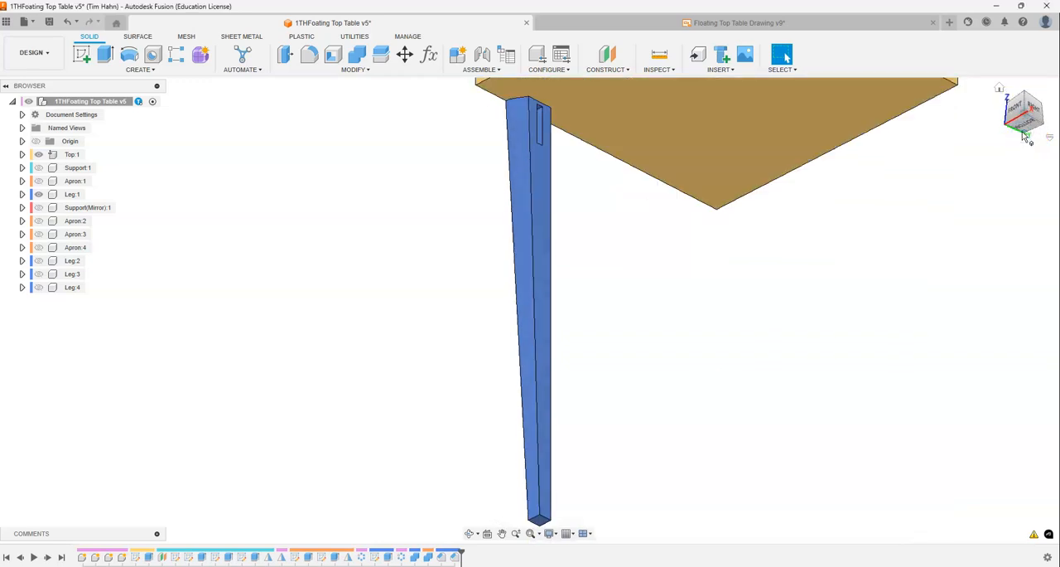
pyautogui.scroll(5, 558, 102)
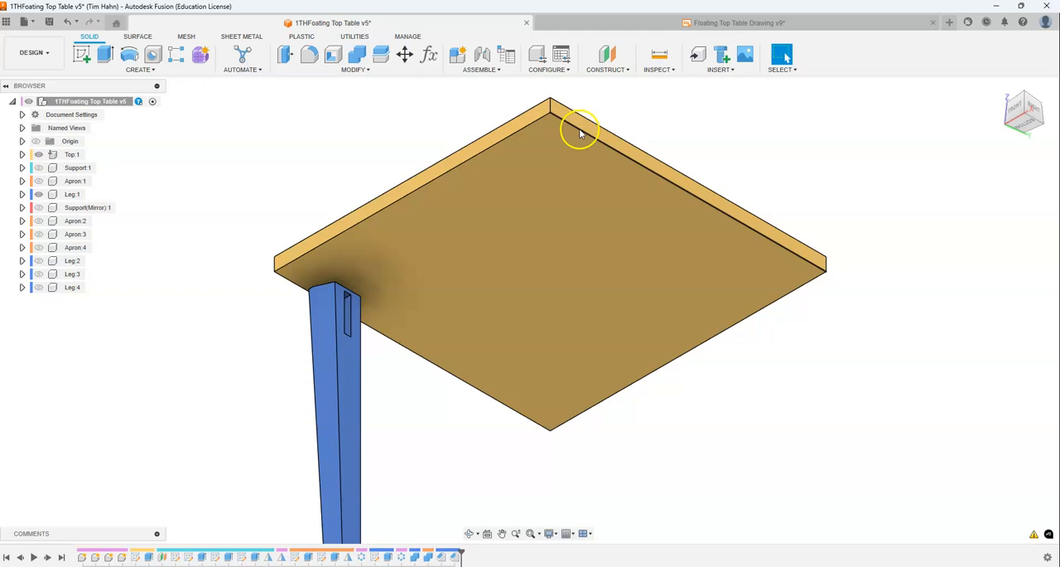
# - Start a Chamfer with its type set to Equal Distance for the tabletop
pyautogui.click(357, 69)
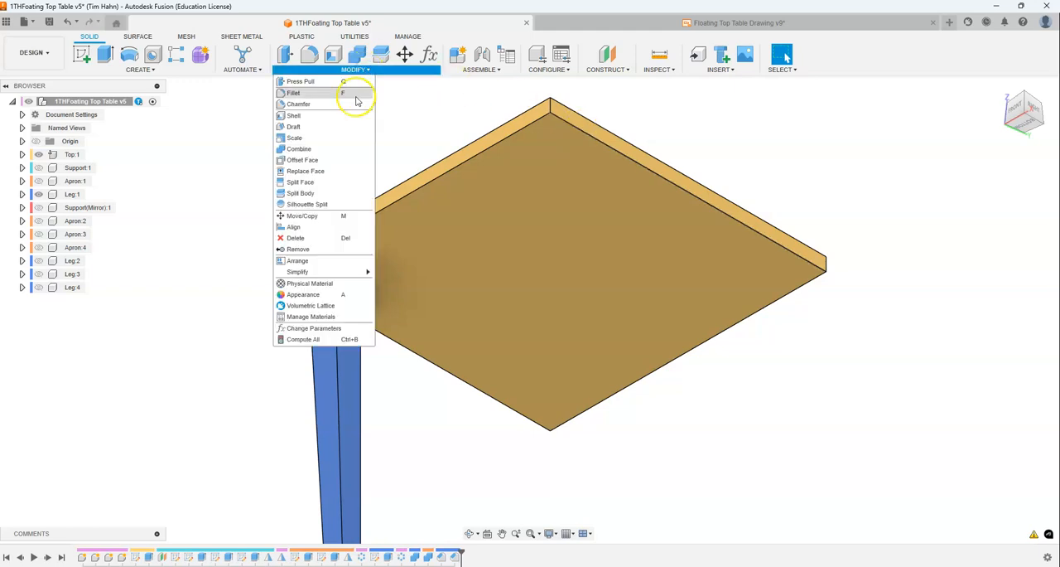
pyautogui.click(354, 103)
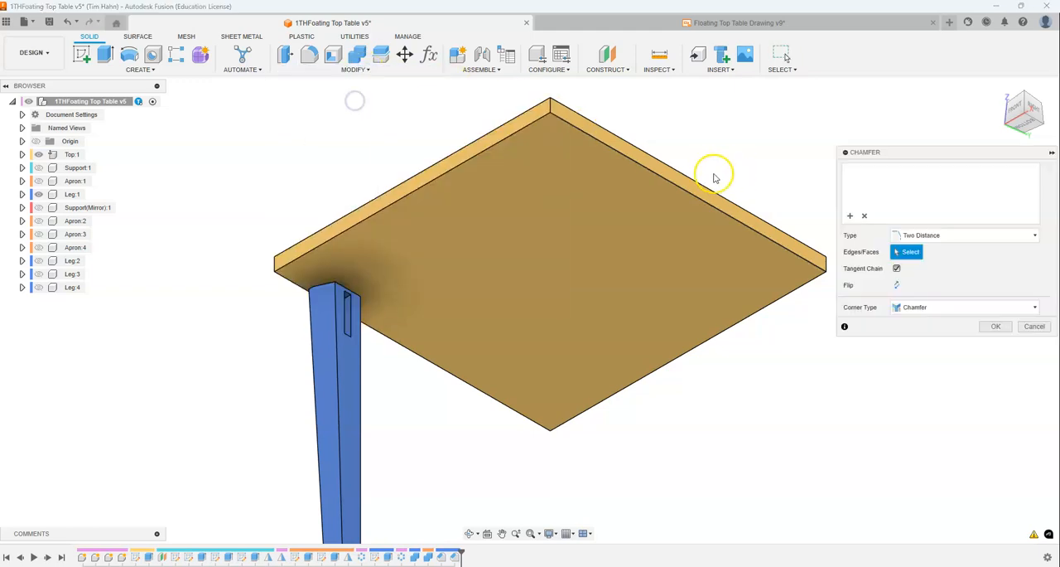
pyautogui.click(967, 238)
pyautogui.click(955, 250)
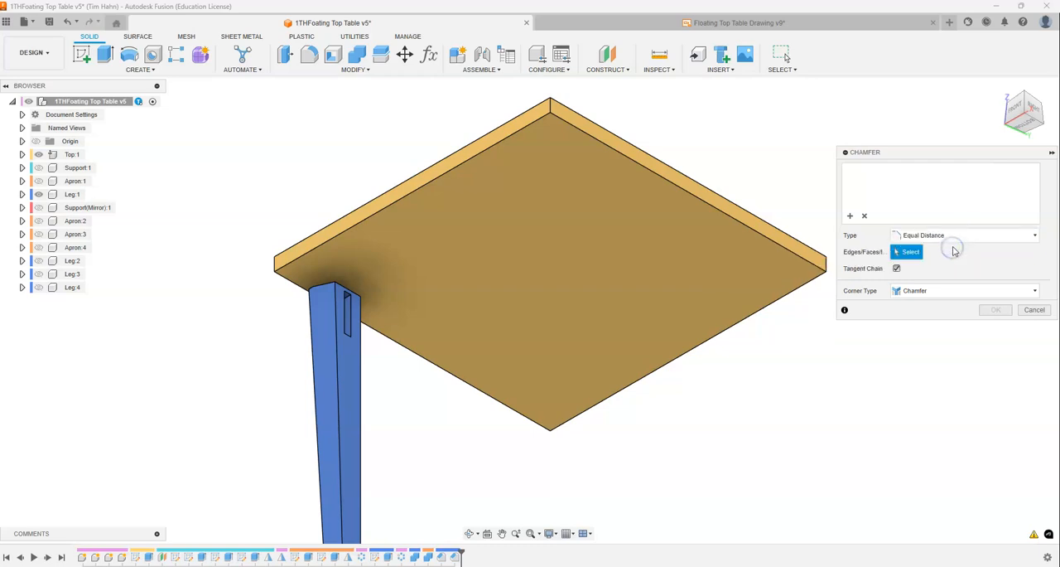
pyautogui.click(429, 183)
pyautogui.click(603, 145)
pyautogui.click(719, 281)
pyautogui.click(767, 304)
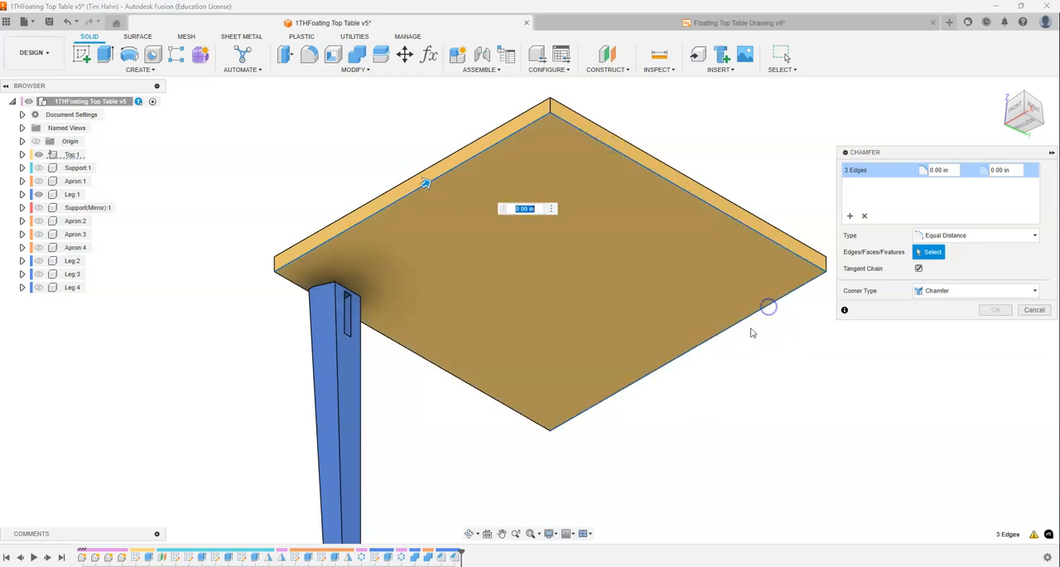
pyautogui.click(469, 375)
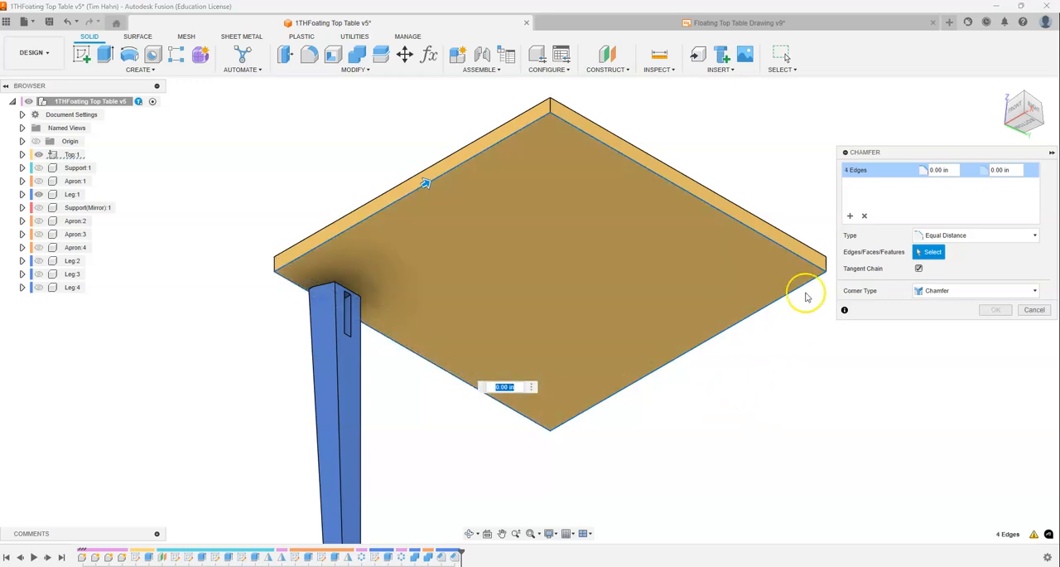
pyautogui.click(865, 216)
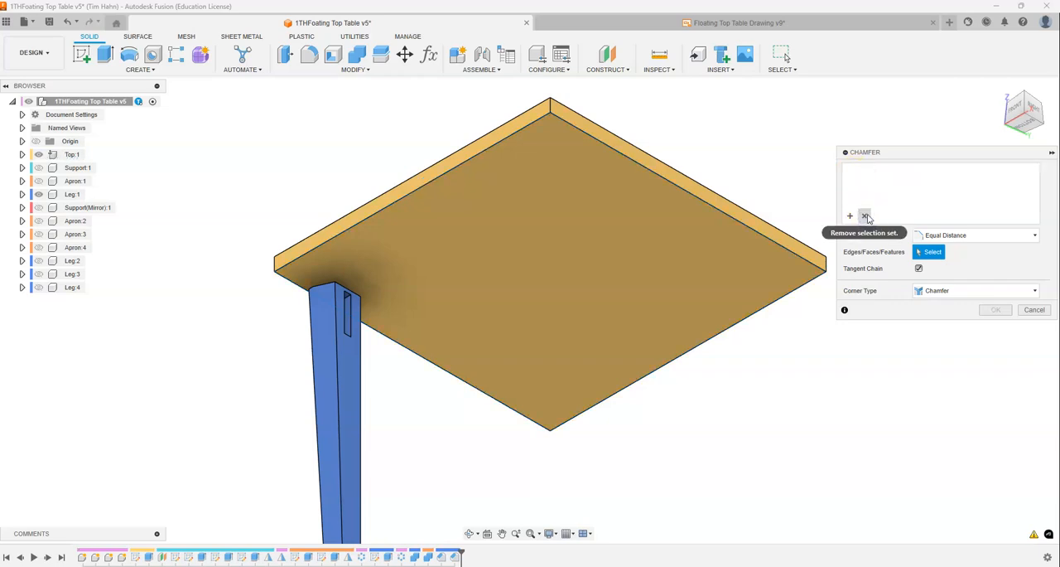
# - Chamfer the four bottom edges of the tabletop with an equal distance of 5/8 in
pyautogui.click(575, 420)
pyautogui.click(521, 417)
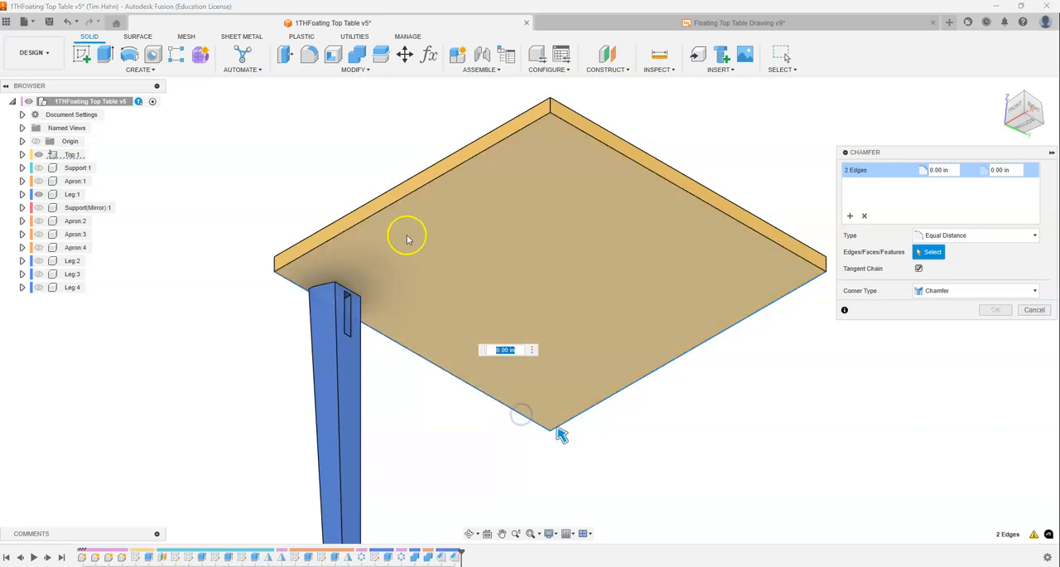
pyautogui.click(414, 198)
pyautogui.click(627, 164)
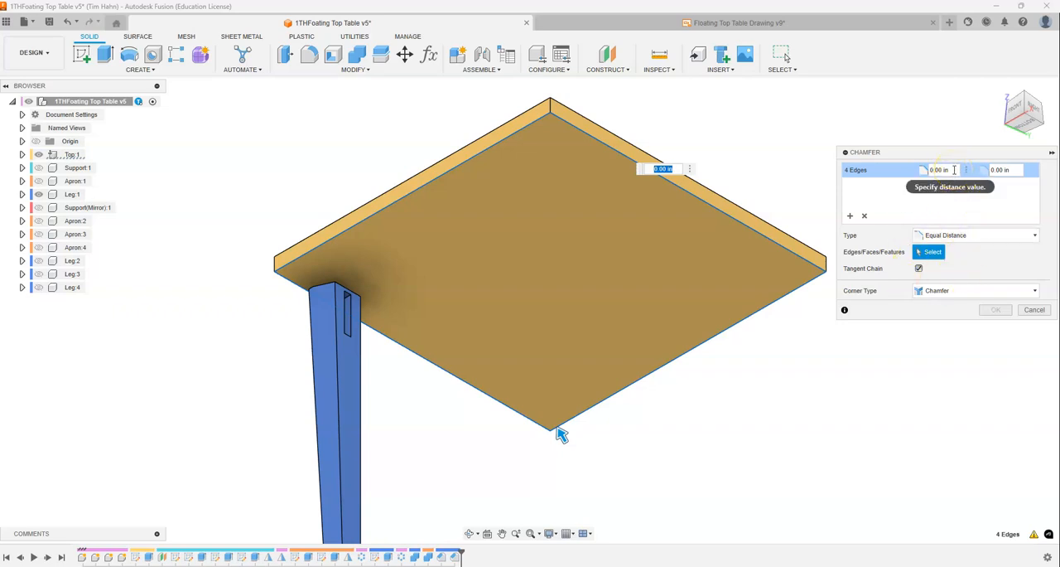
pyautogui.click(660, 173)
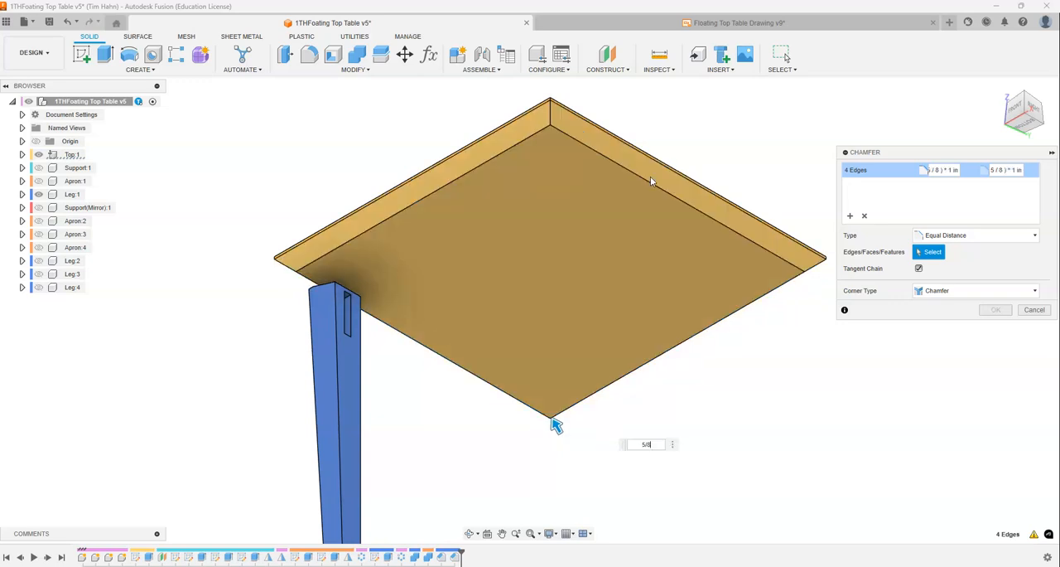
pyautogui.click(562, 115)
pyautogui.click(996, 311)
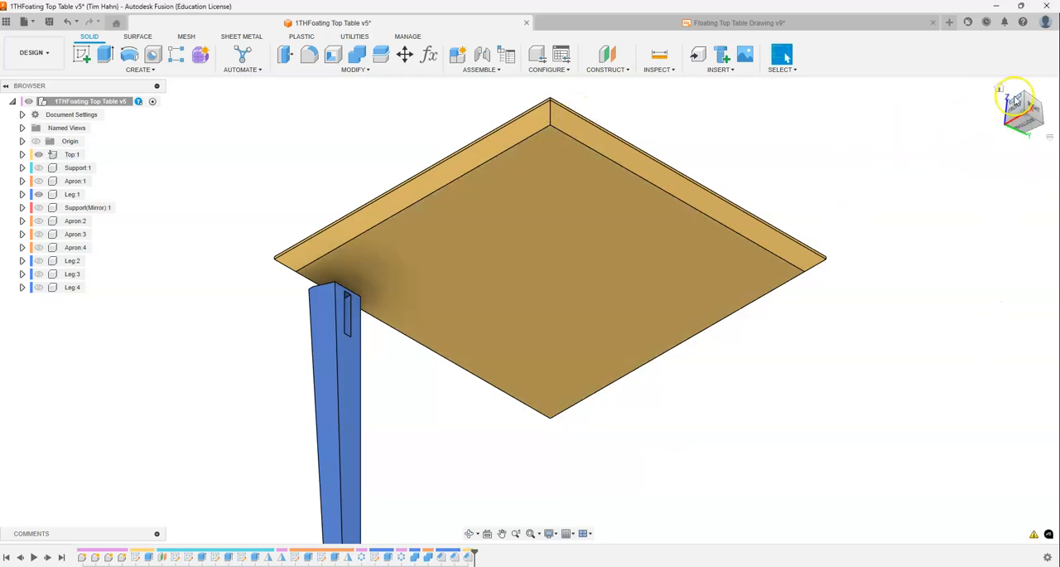
# - Examine the chamfered tabletop and tapered leg from the home, front and right views
pyautogui.click(1000, 90)
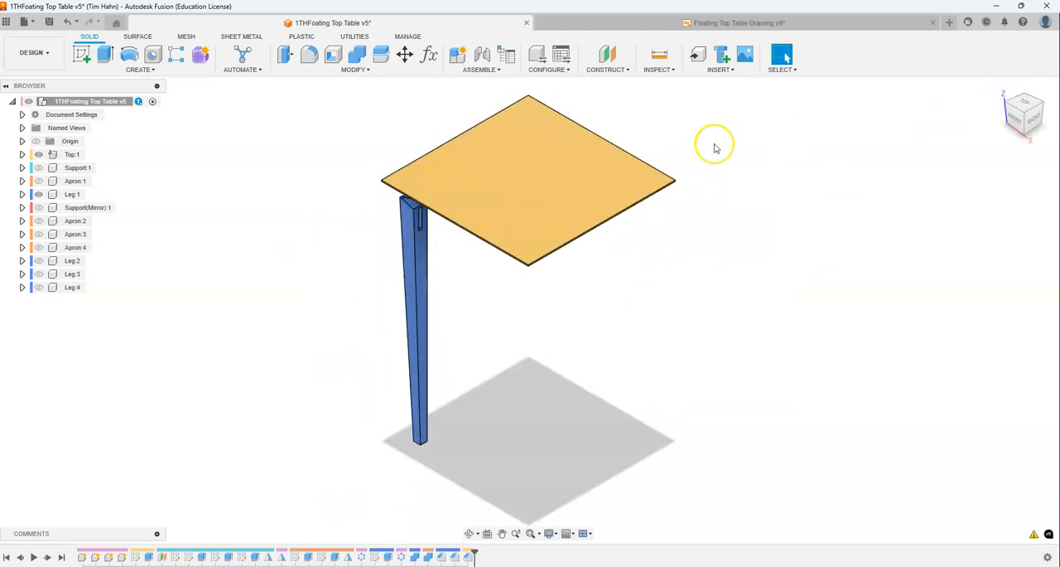
pyautogui.scroll(4, 454, 249)
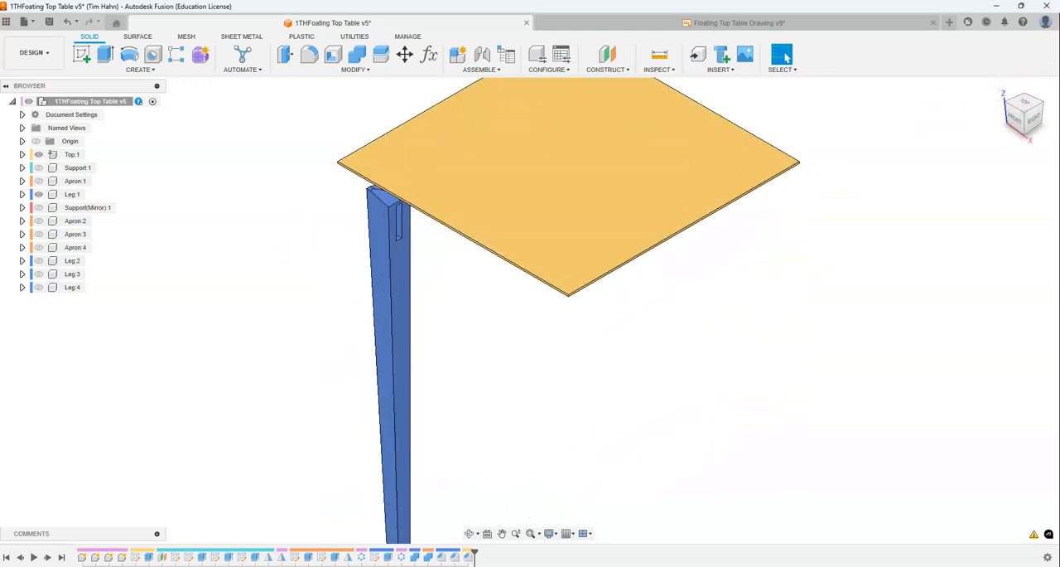
pyautogui.click(1019, 120)
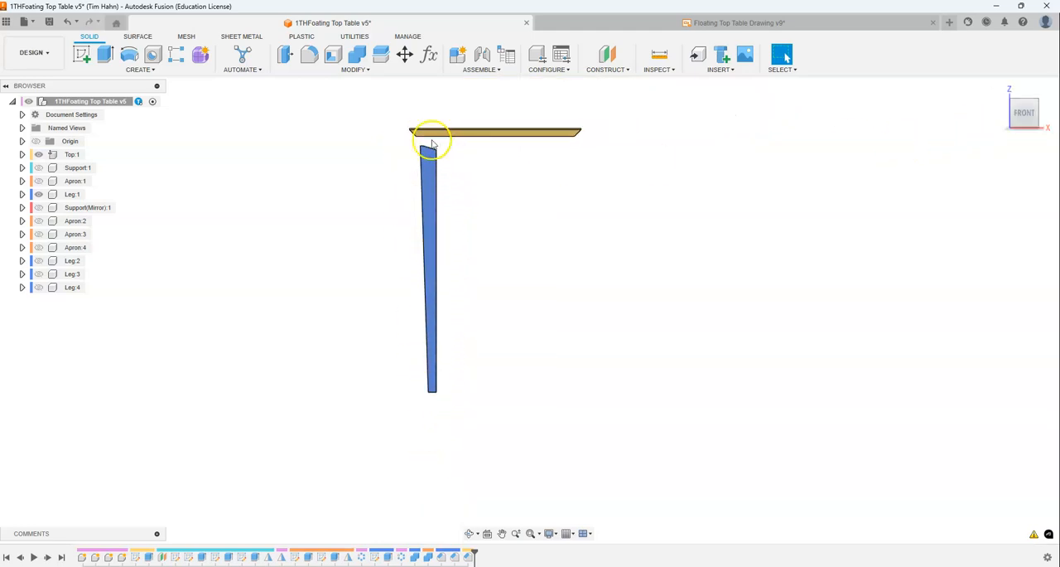
pyautogui.scroll(3, 436, 152)
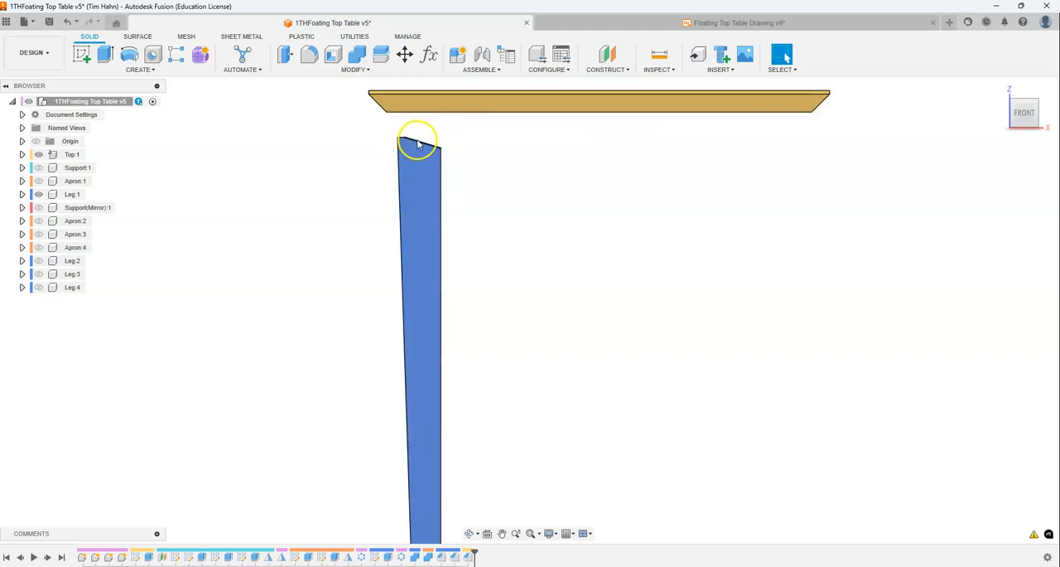
pyautogui.click(1045, 115)
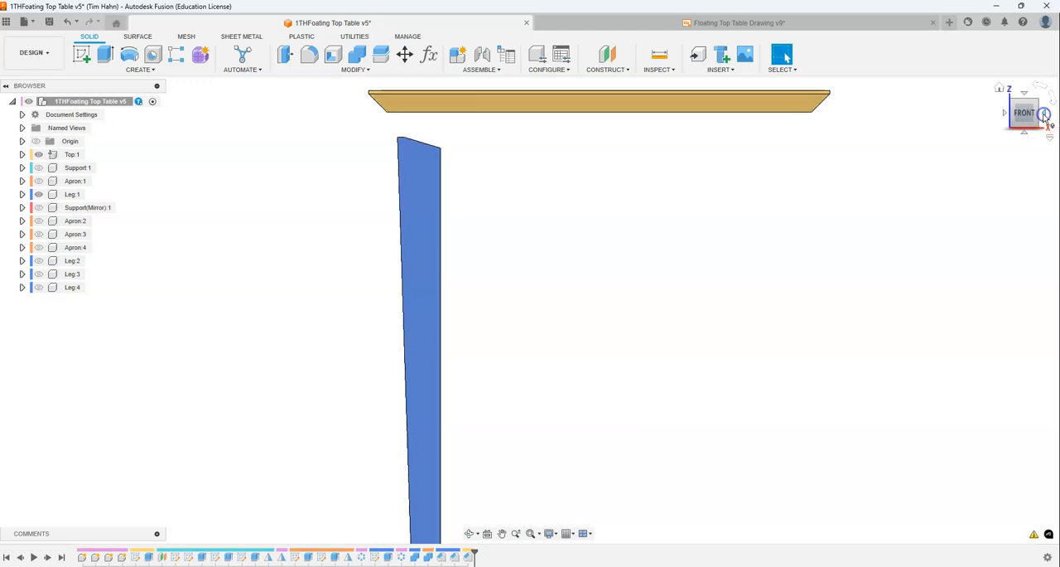
pyautogui.scroll(-3, 284, 199)
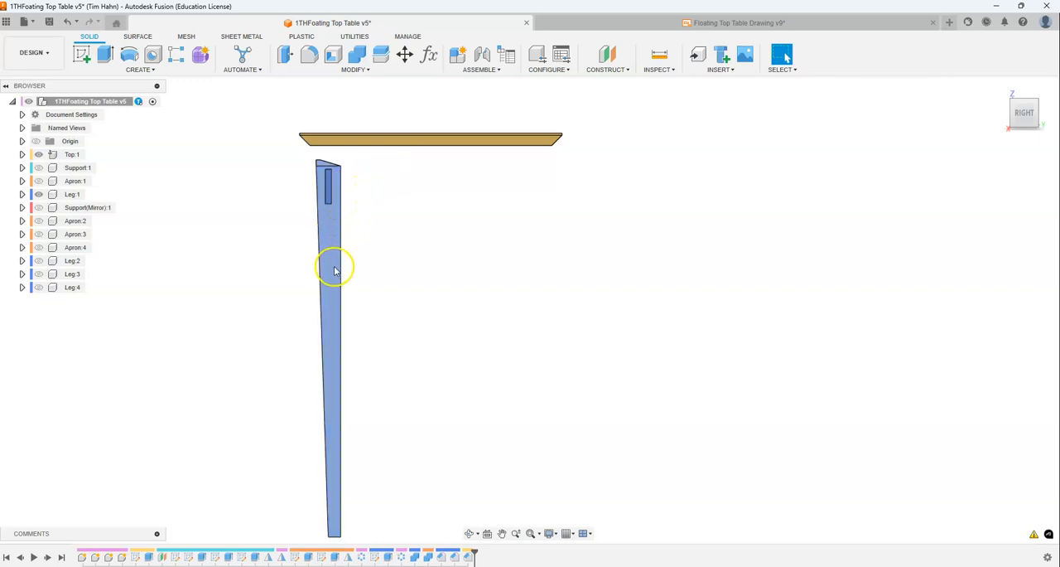
pyautogui.click(337, 310)
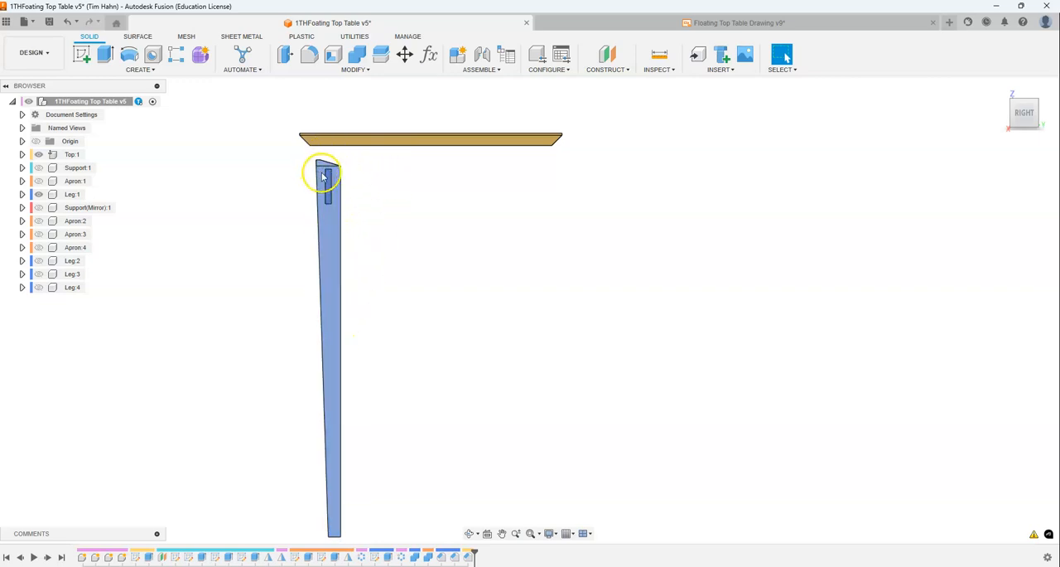
# - Show the remaining legs, all four aprons and both supports, and return to the home view
pyautogui.click(38, 287)
pyautogui.click(40, 262)
pyautogui.click(38, 260)
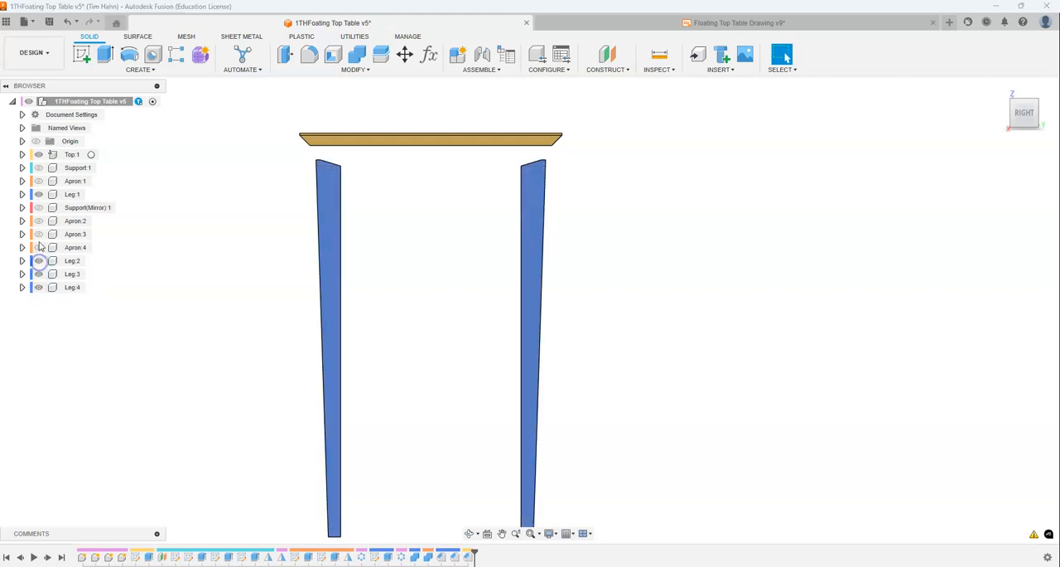
pyautogui.click(38, 234)
pyautogui.click(40, 221)
pyautogui.click(40, 221)
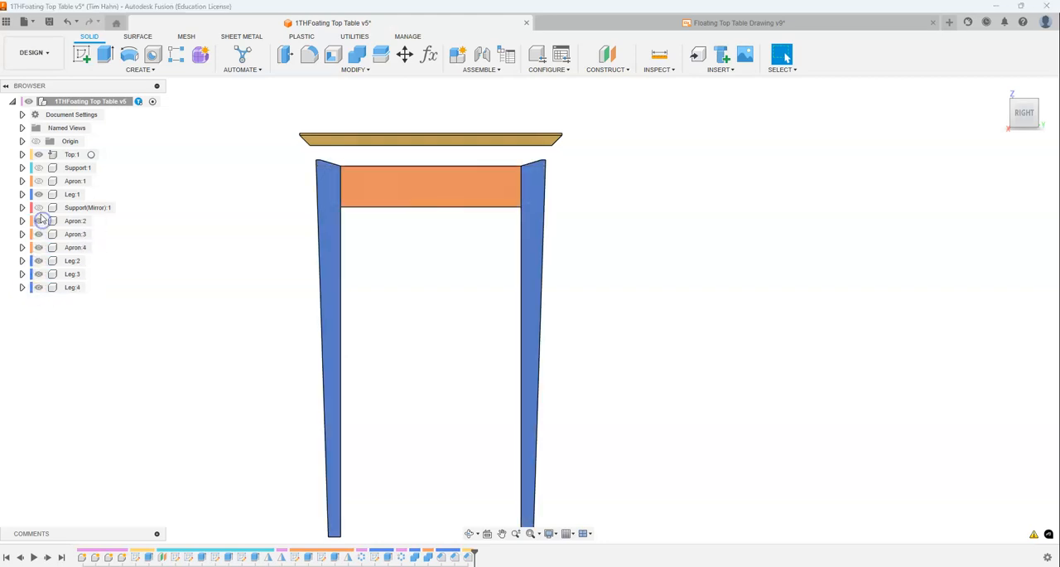
pyautogui.click(38, 208)
pyautogui.click(39, 180)
pyautogui.click(40, 168)
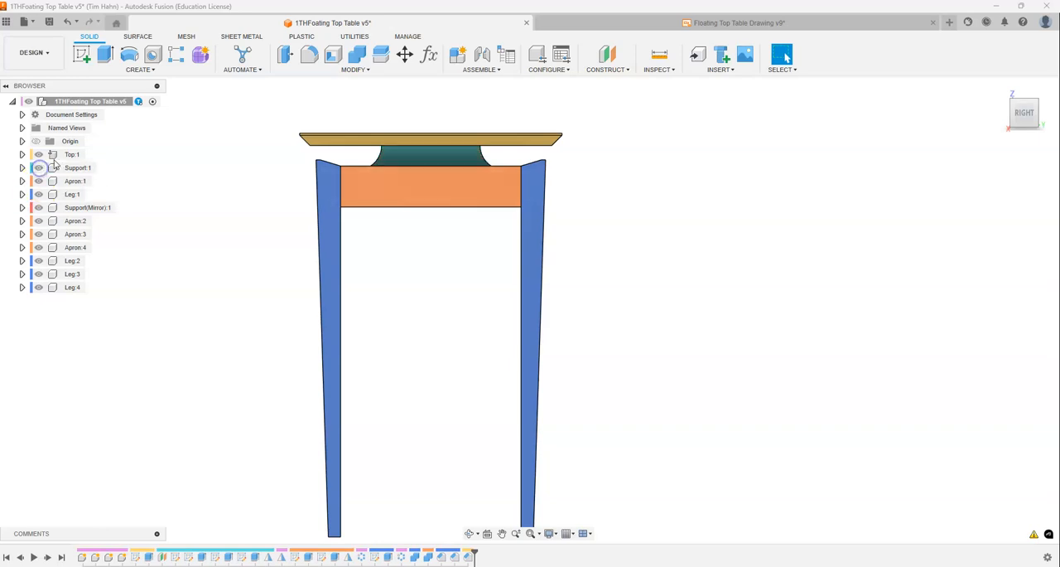
pyautogui.click(1000, 88)
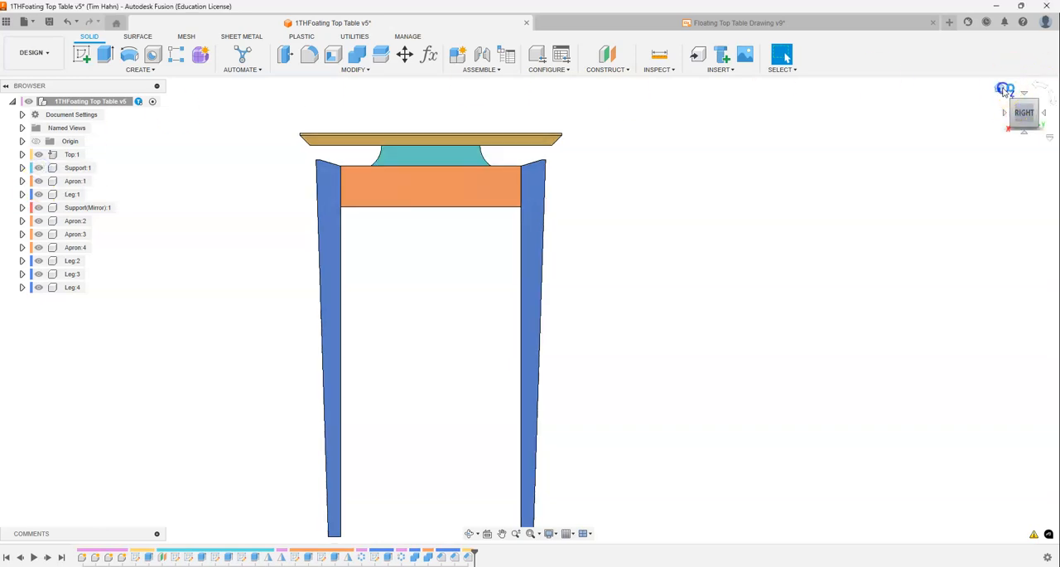